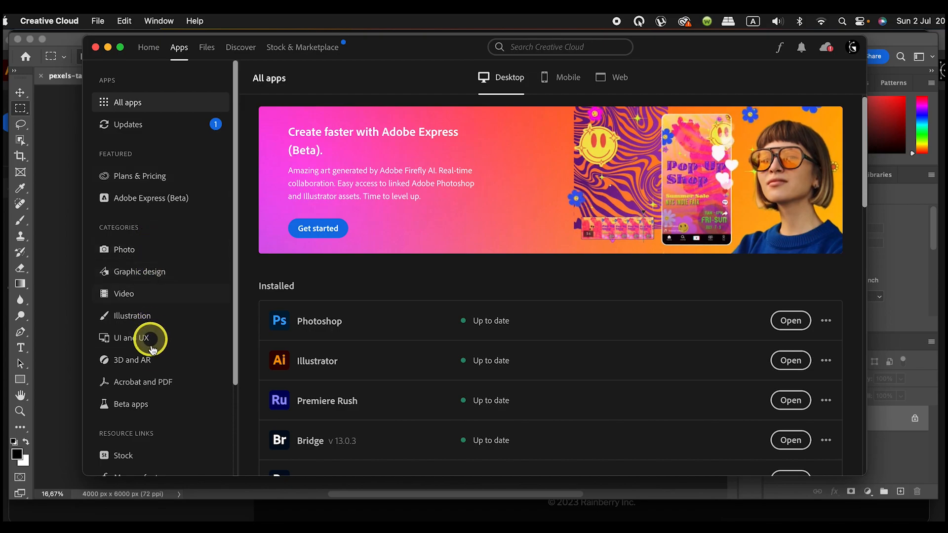
Step: Find Photoshop (Beta) among the installed beta apps in Creative Cloud and open it
{"action": "left_click", "coordinate": [149, 411]}
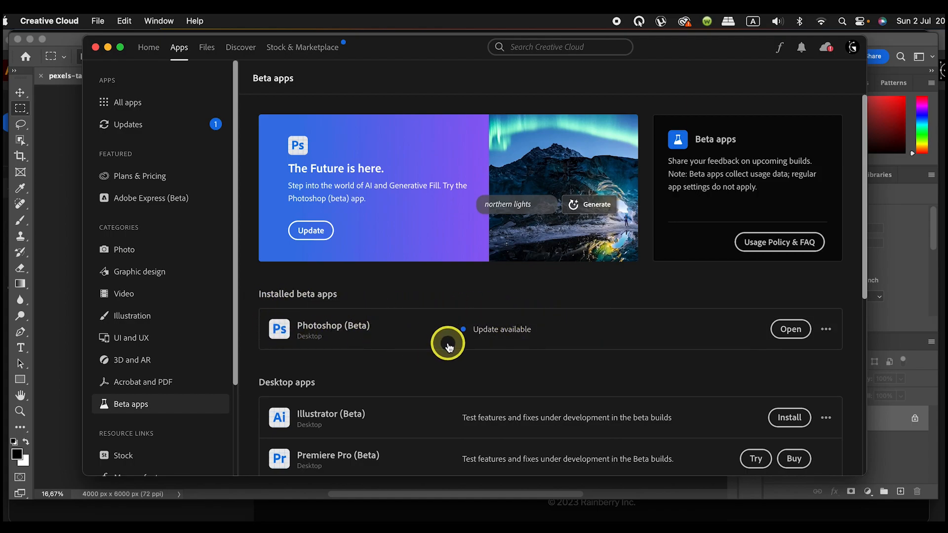
{"action": "left_click", "coordinate": [789, 331]}
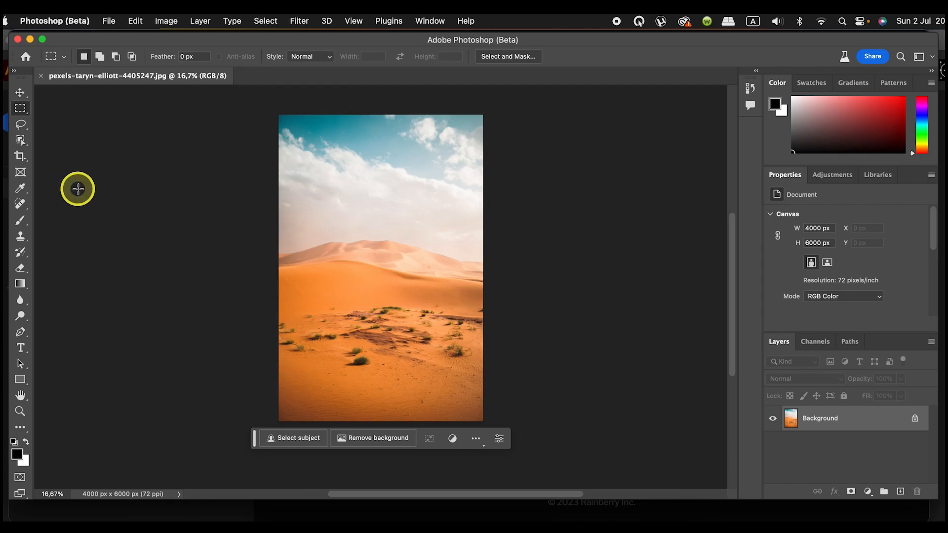
Step: Draw a freehand Lasso selection around an oval patch of sand with shrubs in the middle of the desert photo
{"action": "left_click", "coordinate": [21, 127]}
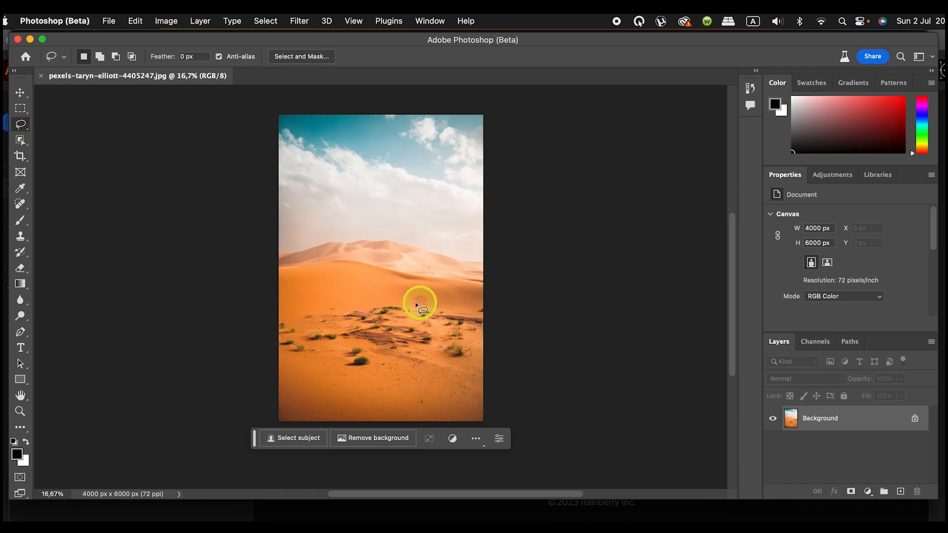
{"action": "left_click", "coordinate": [405, 293]}
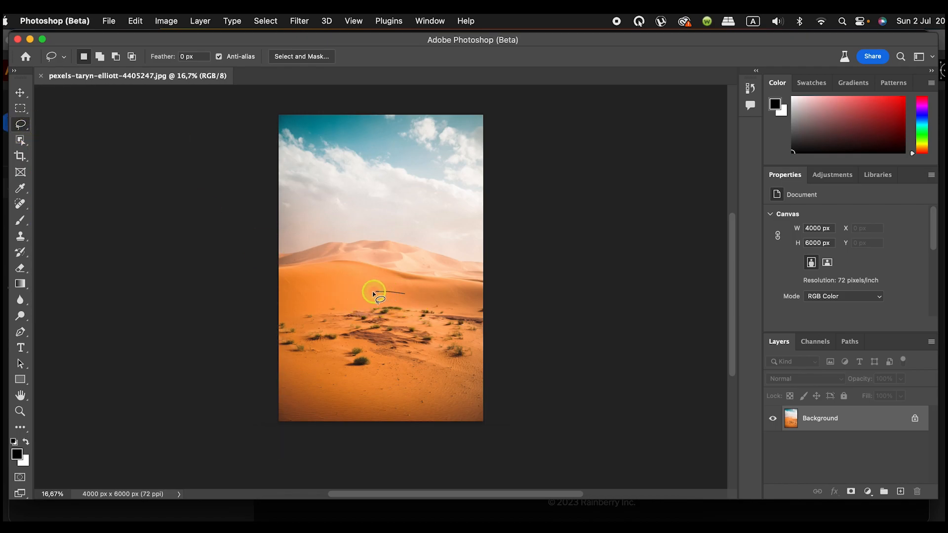
{"action": "left_click_drag", "start_coordinate": [318, 337], "coordinate": [429, 338]}
{"action": "left_click_drag", "start_coordinate": [405, 296], "coordinate": [408, 303]}
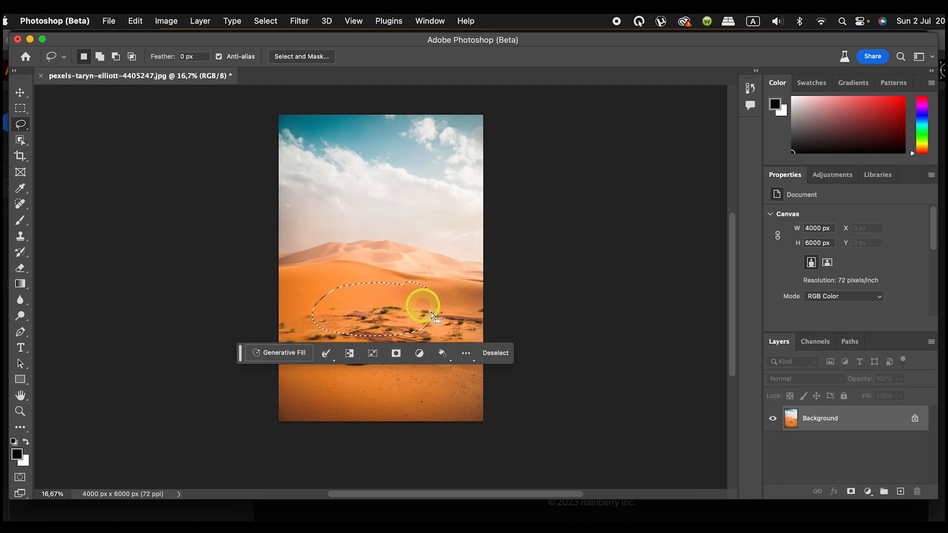
Step: Run Generative Fill on the oval selection with the prompt "Classic car from 70's"
{"action": "left_click", "coordinate": [298, 355]}
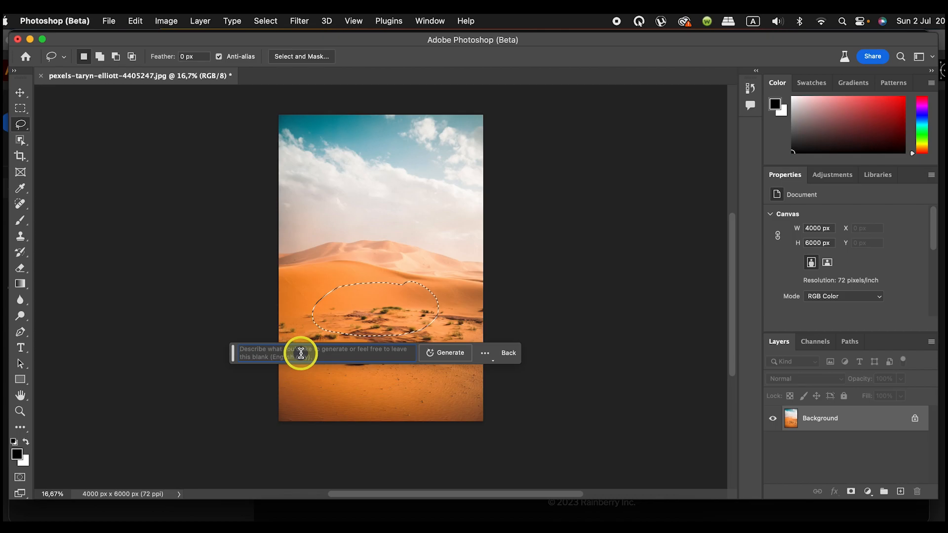
{"action": "left_click", "coordinate": [328, 348]}
{"action": "type", "text": "Classic car from 70's"}
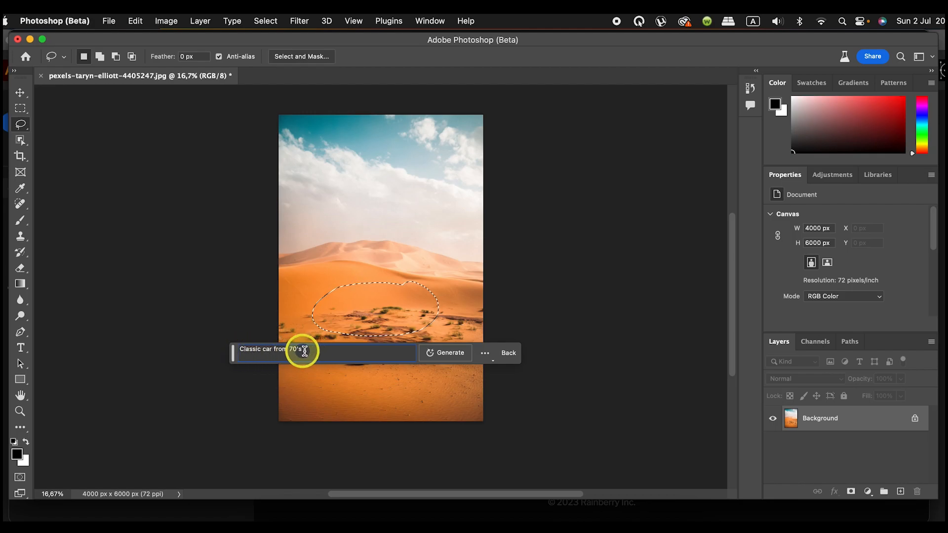
{"action": "left_click", "coordinate": [446, 360]}
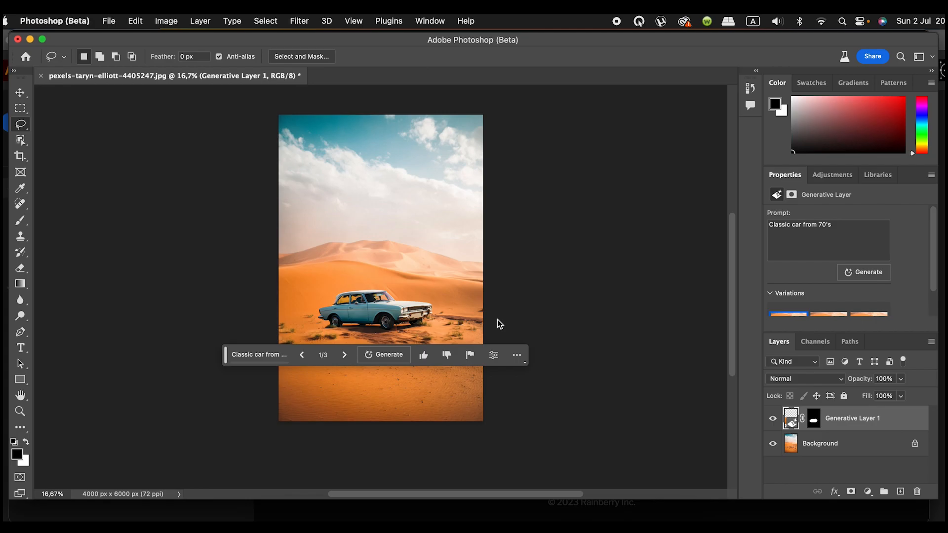
Step: Clear the contextual bar off the car, compare the three generated car variations up close and choose the second one, the white car
{"action": "left_click_drag", "start_coordinate": [226, 356], "coordinate": [231, 438]}
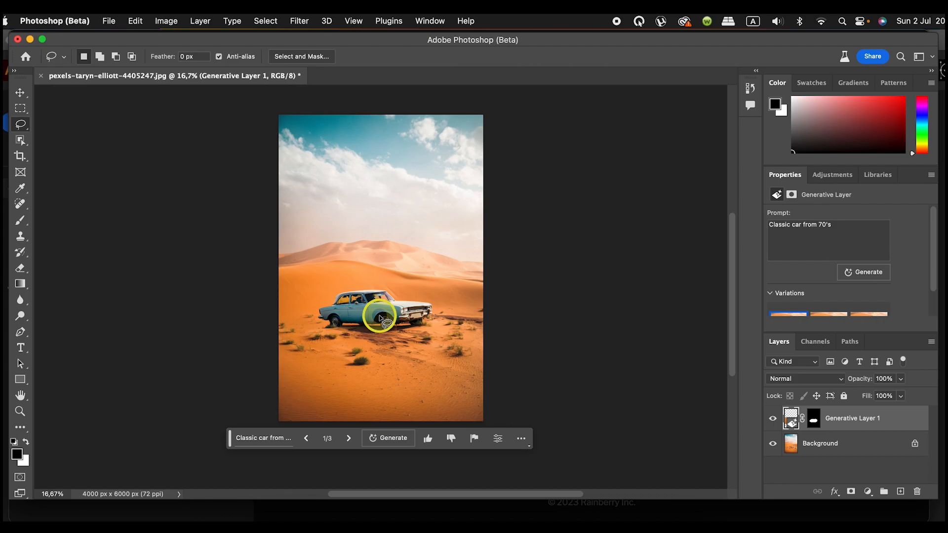
{"action": "key", "text": "super+plus"}
{"action": "key", "text": "super+plus"}
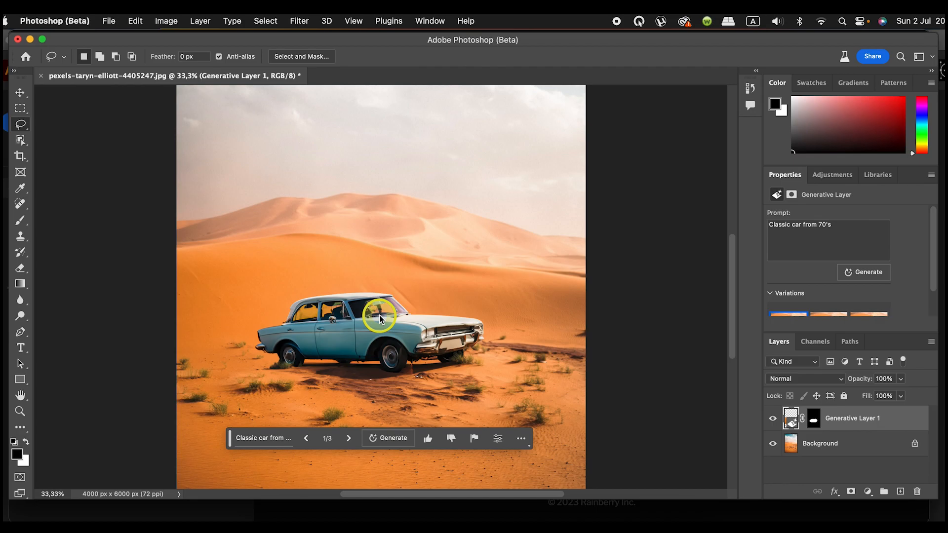
{"action": "scroll", "coordinate": [379, 316], "scroll_direction": "down", "scroll_amount": 2}
{"action": "scroll", "coordinate": [379, 316], "scroll_direction": "left", "scroll_amount": 1}
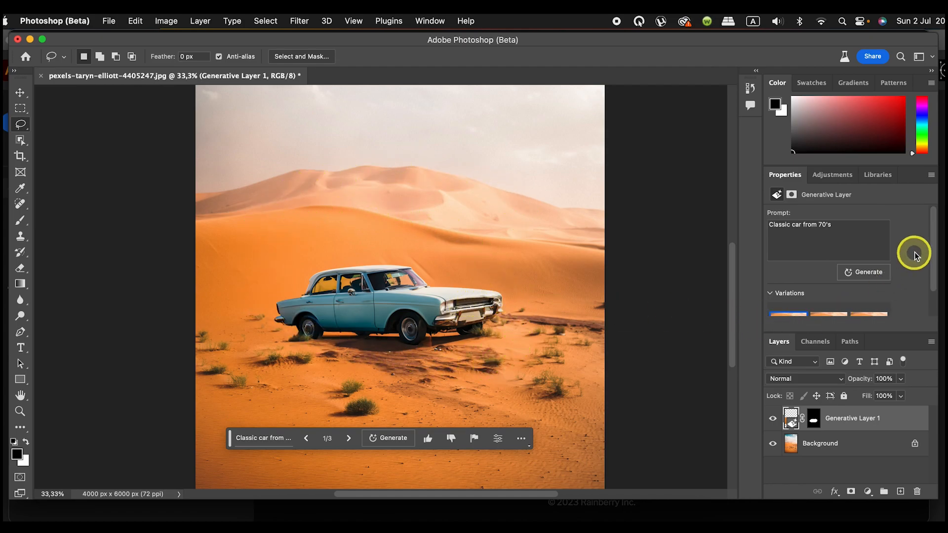
{"action": "left_click_drag", "start_coordinate": [931, 234], "coordinate": [930, 258]}
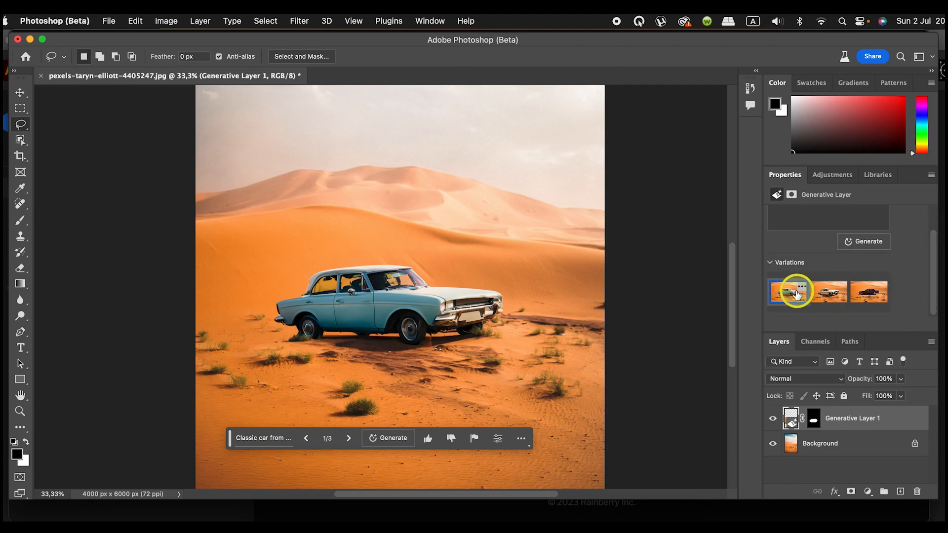
{"action": "left_click", "coordinate": [824, 292]}
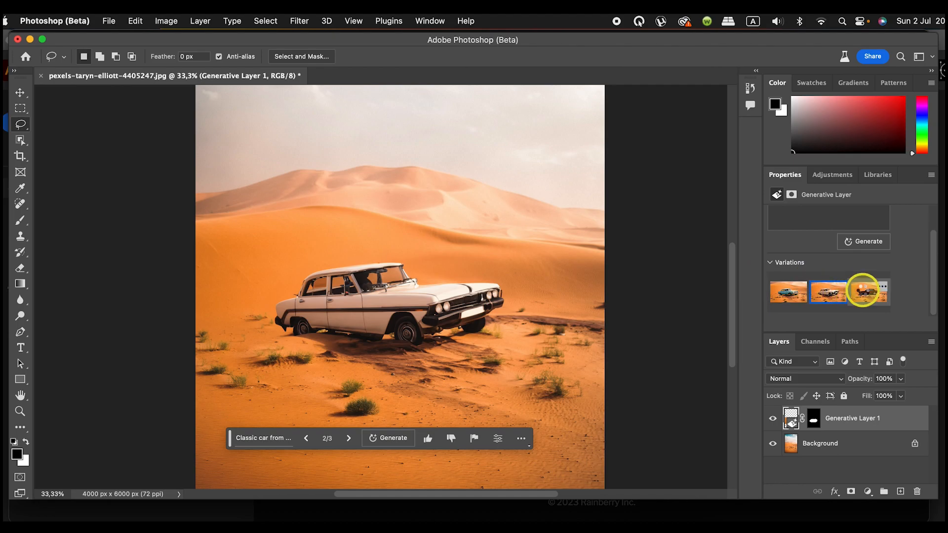
{"action": "left_click", "coordinate": [863, 292]}
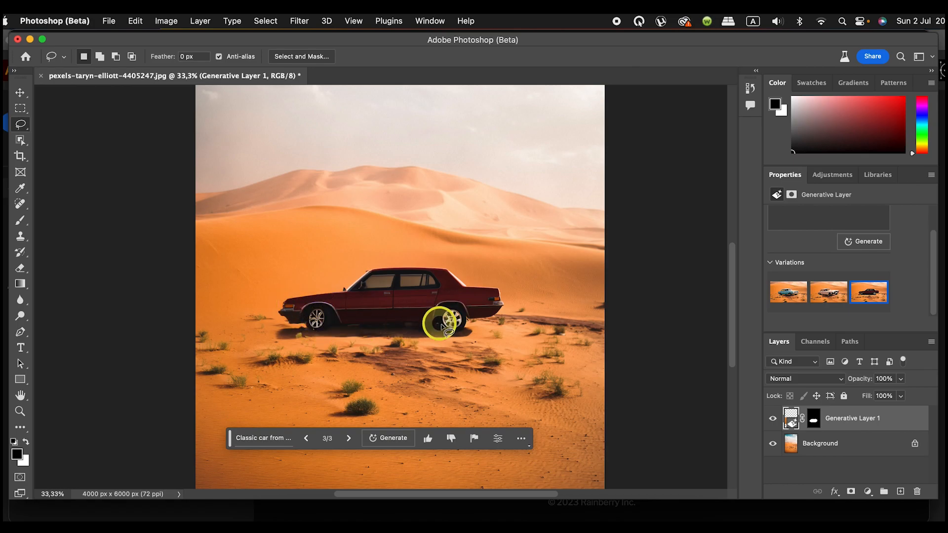
{"action": "left_click", "coordinate": [792, 295]}
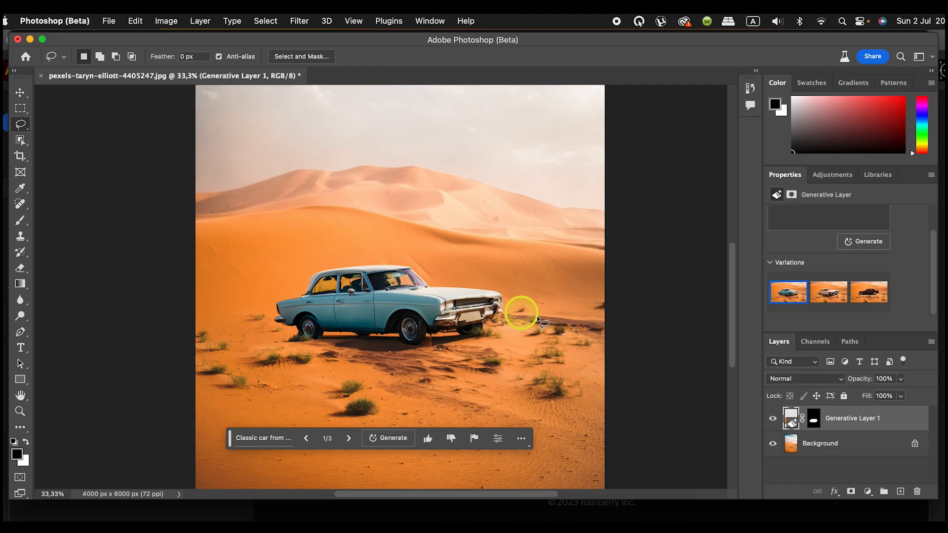
{"action": "mouse_move", "coordinate": [828, 296]}
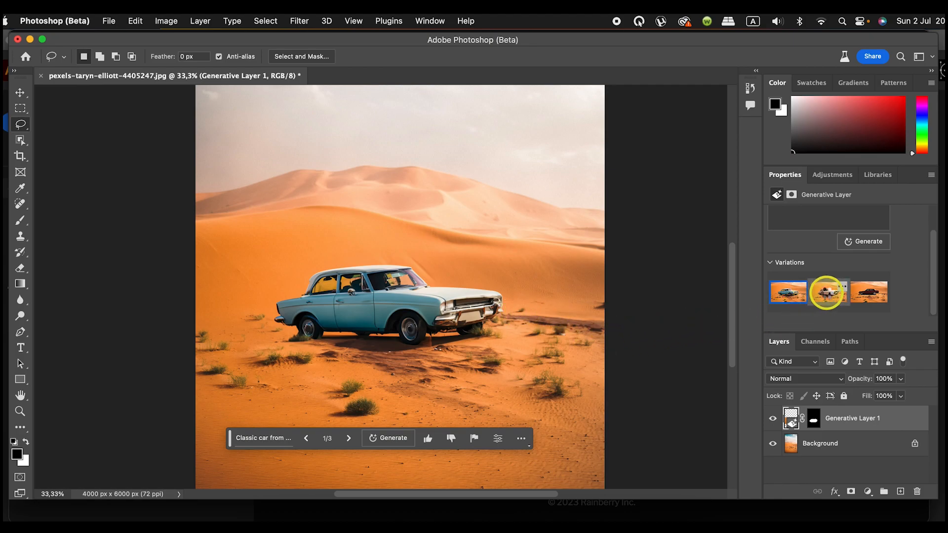
{"action": "left_click", "coordinate": [827, 292]}
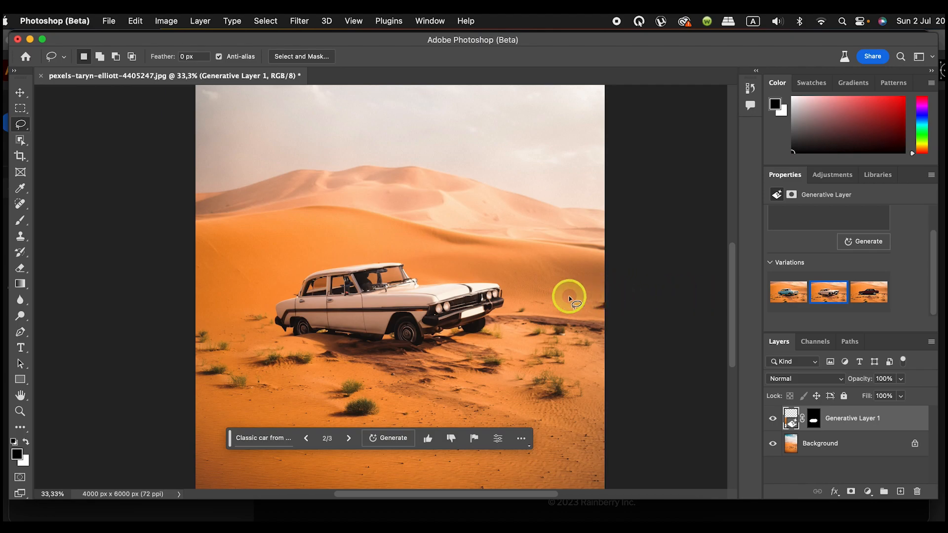
Step: Lasso a large area of sand in front of the car, reaching the photo's bottom and right edges
{"action": "key", "text": "super+minus"}
{"action": "key", "text": "super+minus"}
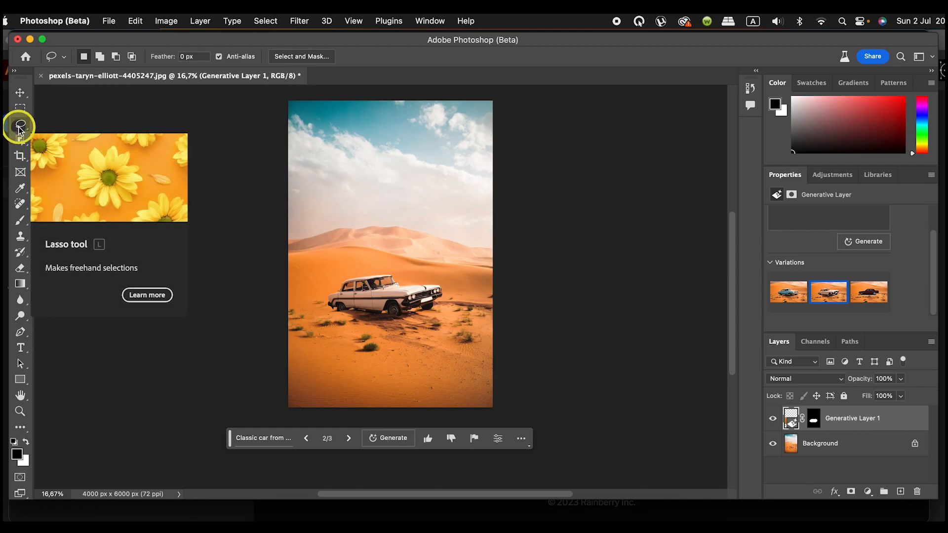
{"action": "left_click", "coordinate": [507, 339]}
{"action": "mouse_move", "coordinate": [469, 330]}
{"action": "left_mouse_down"}
{"action": "mouse_move", "coordinate": [369, 321]}
{"action": "mouse_move", "coordinate": [318, 333]}
{"action": "mouse_move", "coordinate": [306, 383]}
{"action": "mouse_move", "coordinate": [317, 415]}
{"action": "mouse_move", "coordinate": [406, 440]}
{"action": "mouse_move", "coordinate": [492, 438]}
{"action": "mouse_move", "coordinate": [509, 336]}
{"action": "left_mouse_up"}
Step: Run Generative Fill on the foreground selection with the prompt "water"
{"action": "left_click", "coordinate": [328, 425]}
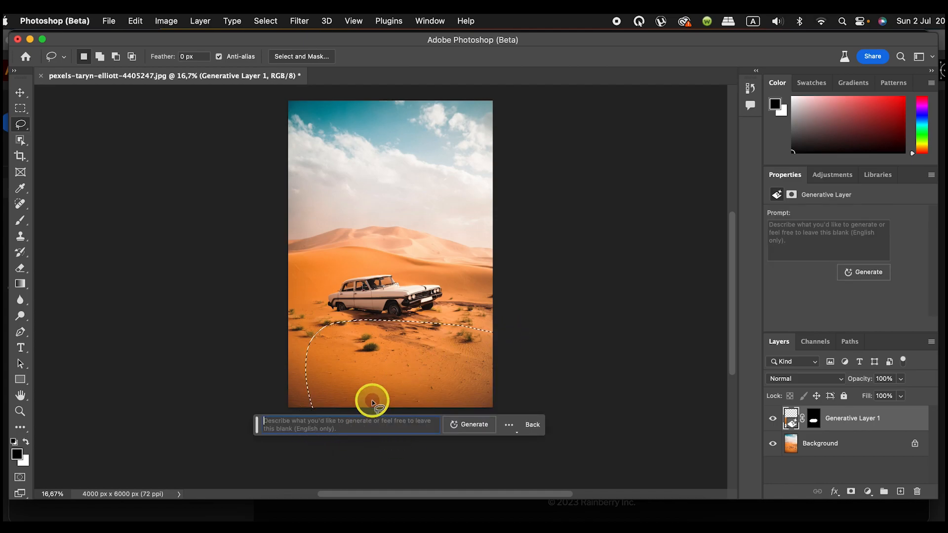
{"action": "type", "text": "water"}
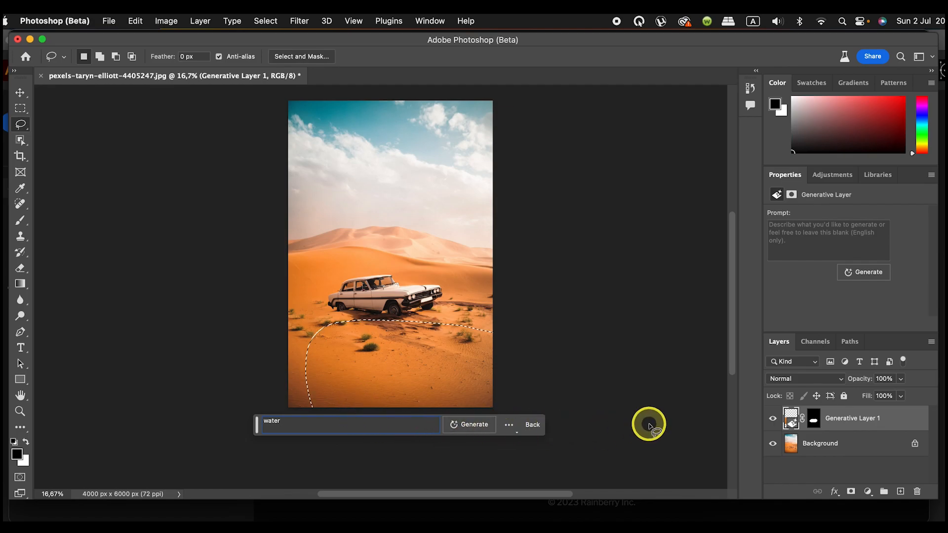
{"action": "left_click", "coordinate": [474, 429]}
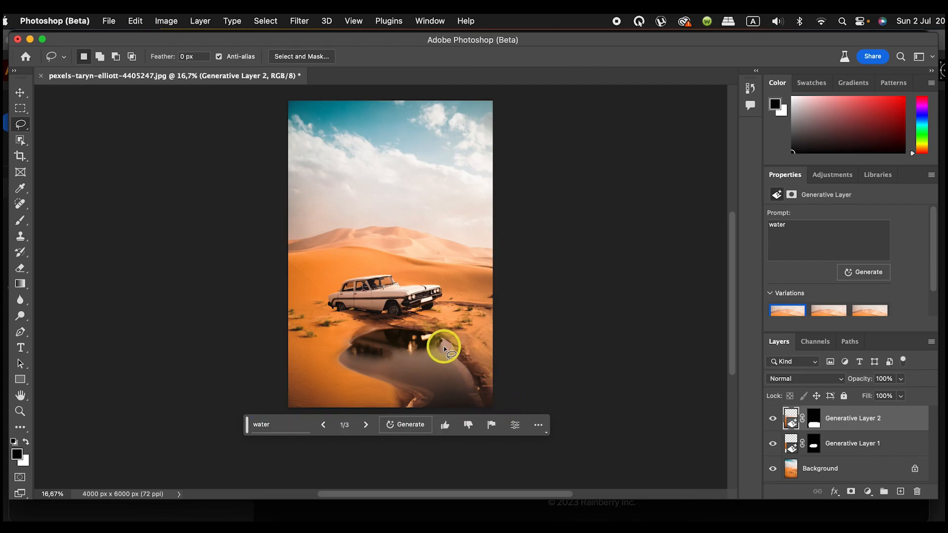
Step: Compare the generated water variations up close and keep the first one, the dark pond
{"action": "key", "text": "super+equal"}
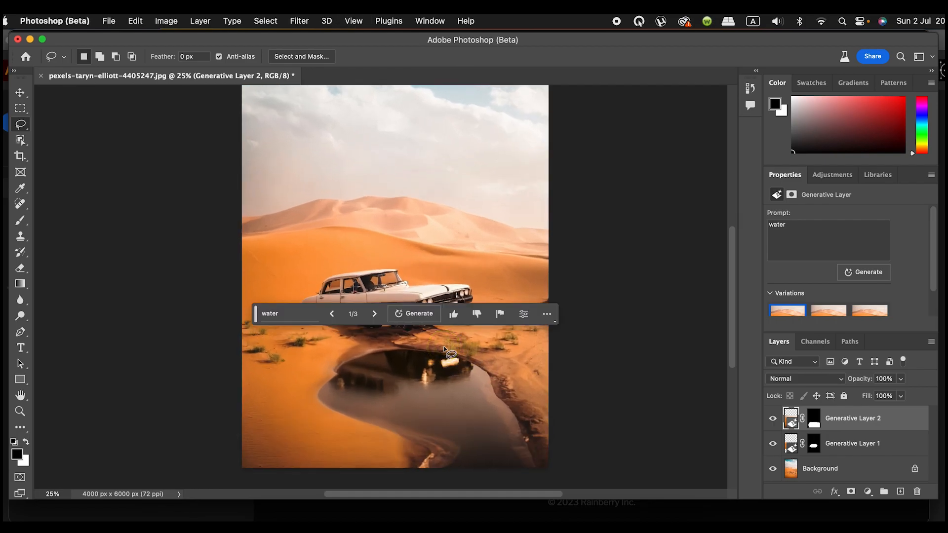
{"action": "left_click_drag", "start_coordinate": [255, 316], "coordinate": [250, 211]}
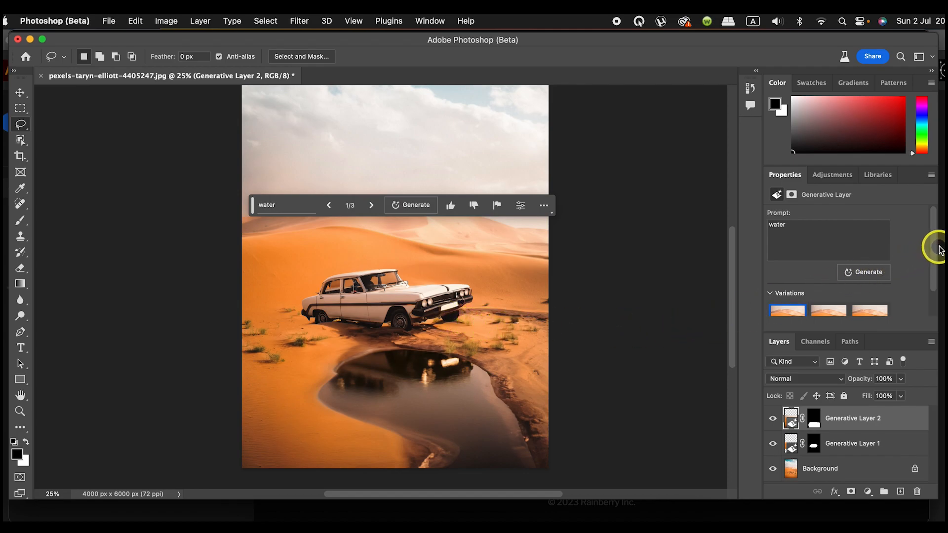
{"action": "scroll", "coordinate": [931, 259], "scroll_direction": "down", "scroll_amount": 2}
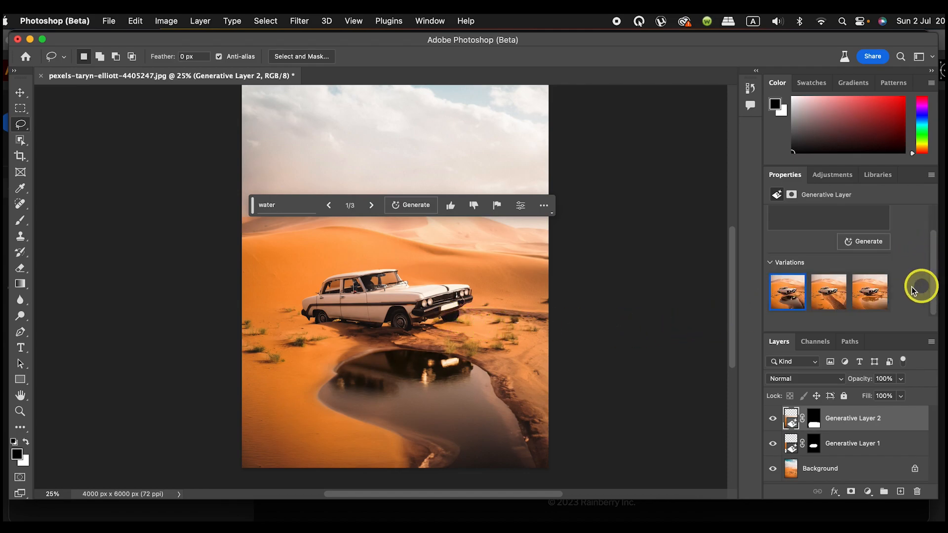
{"action": "left_click", "coordinate": [828, 298]}
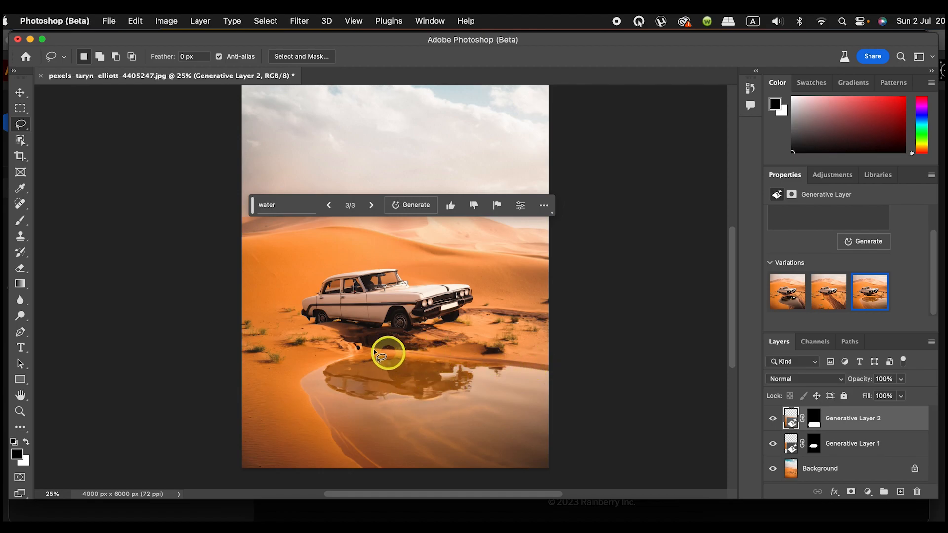
{"action": "key", "text": "super+plus"}
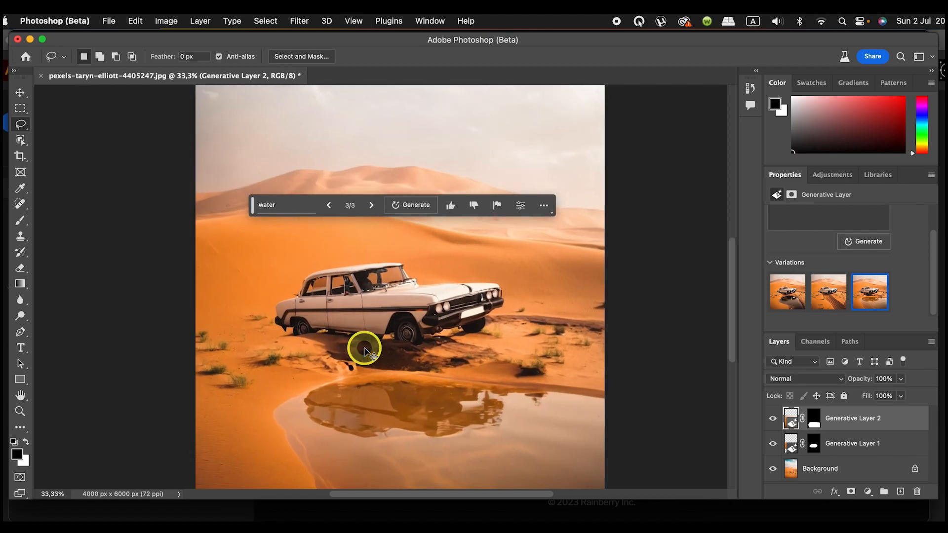
{"action": "key", "text": "super+plus"}
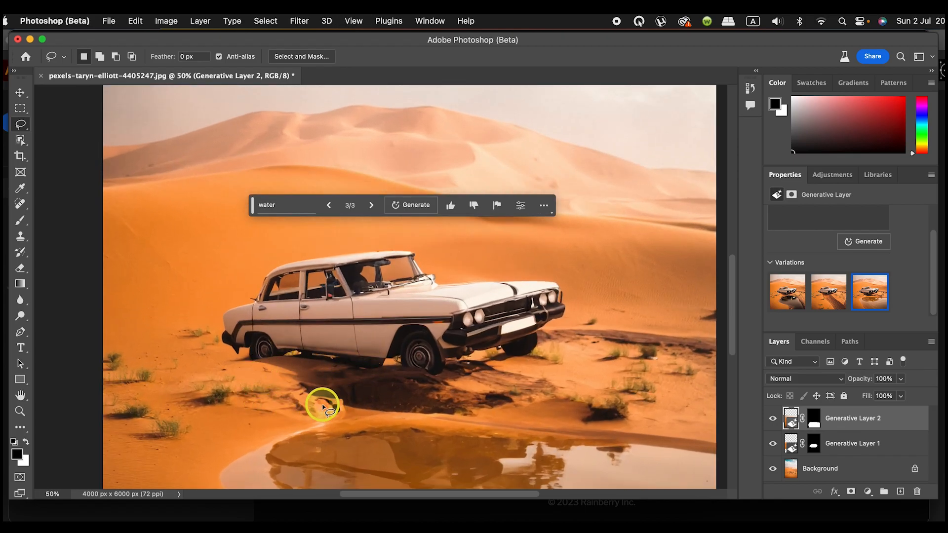
{"action": "key", "text": "super+minus"}
{"action": "key", "text": "super+minus"}
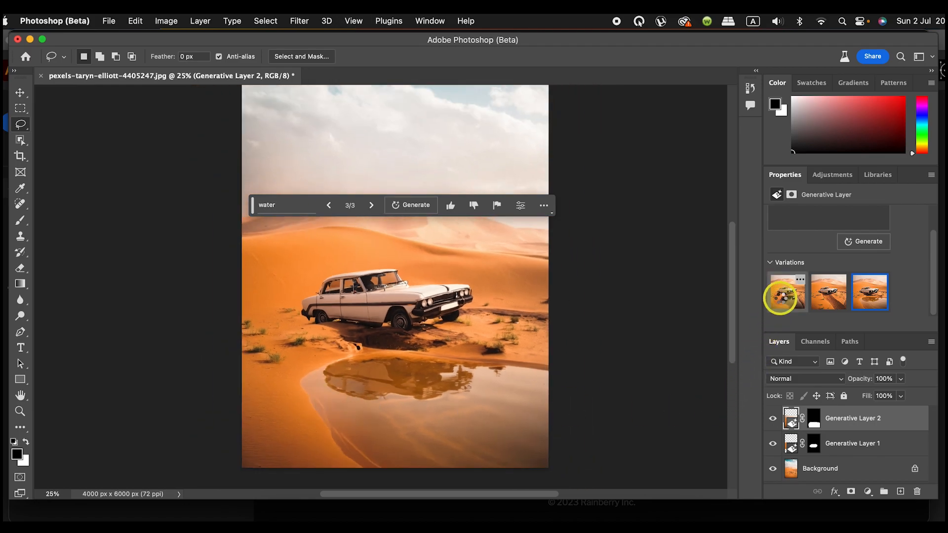
{"action": "left_click", "coordinate": [780, 298]}
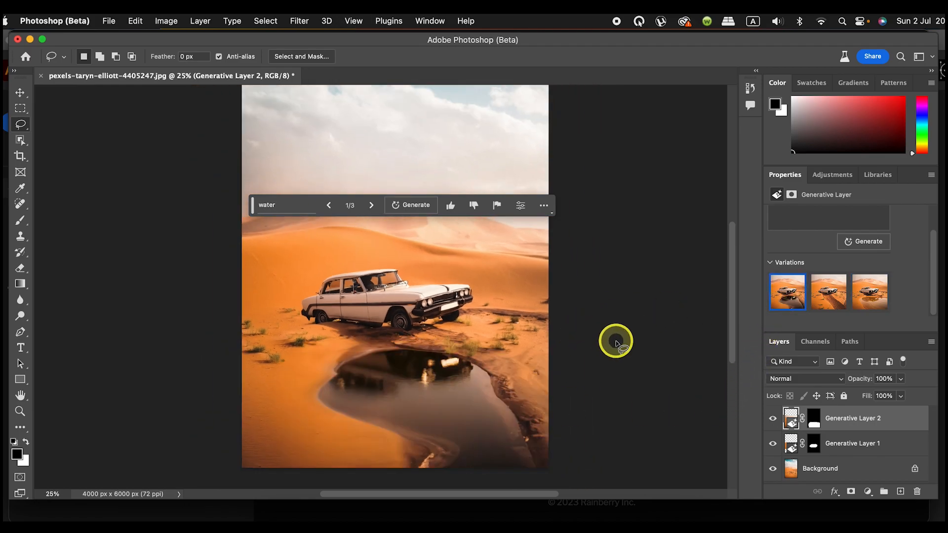
Step: Clear the contextual bar off the photo and lasso a tall, narrow area from the sand beside the car's rear up into the sky
{"action": "key", "text": "super+minus"}
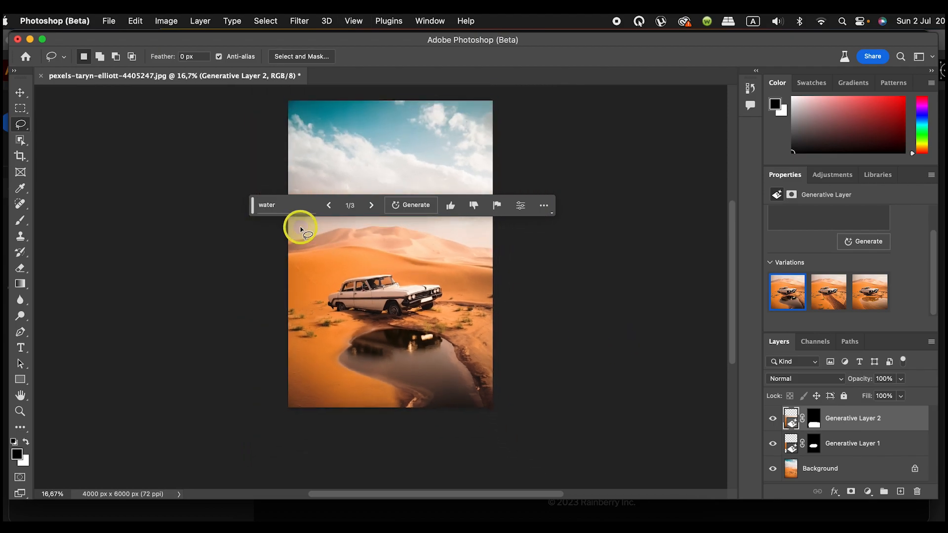
{"action": "left_click_drag", "start_coordinate": [253, 205], "coordinate": [252, 436]}
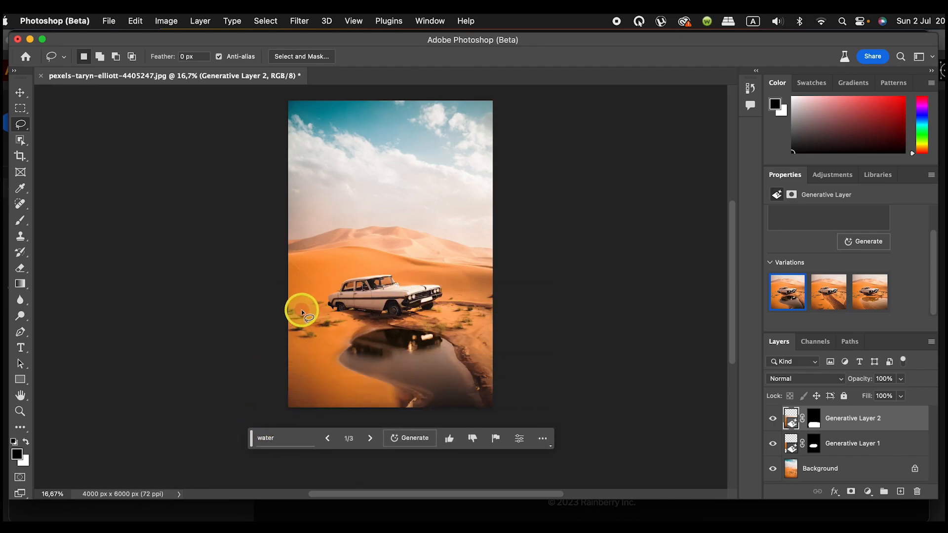
{"action": "mouse_move", "coordinate": [297, 311]}
{"action": "left_mouse_down"}
{"action": "mouse_move", "coordinate": [314, 309]}
{"action": "mouse_move", "coordinate": [315, 235]}
{"action": "left_mouse_up"}
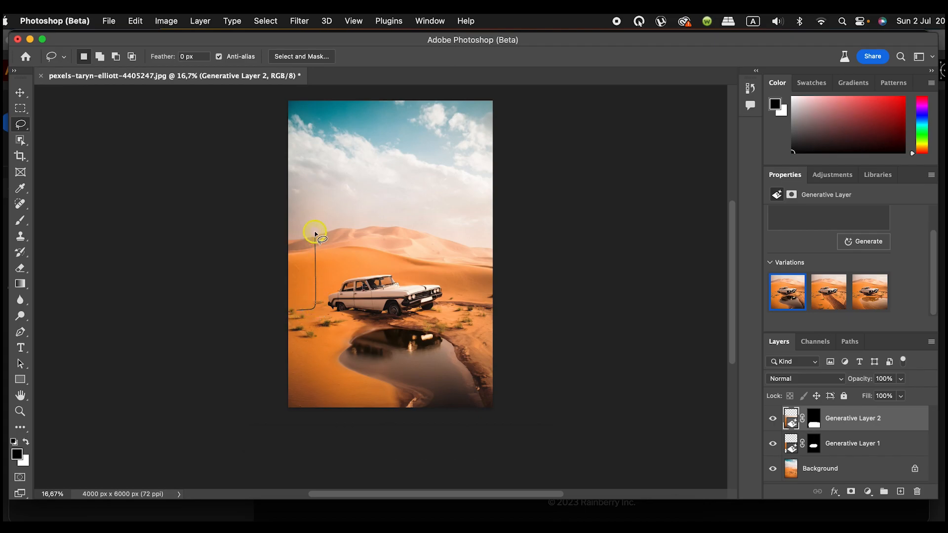
{"action": "left_click_drag", "start_coordinate": [300, 197], "coordinate": [297, 311]}
Step: Run Generative Fill on the tall selection with the prompt "palm tree" and move the contextual bar below the photo
{"action": "left_click", "coordinate": [210, 327]}
{"action": "type", "text": "palm tr"}
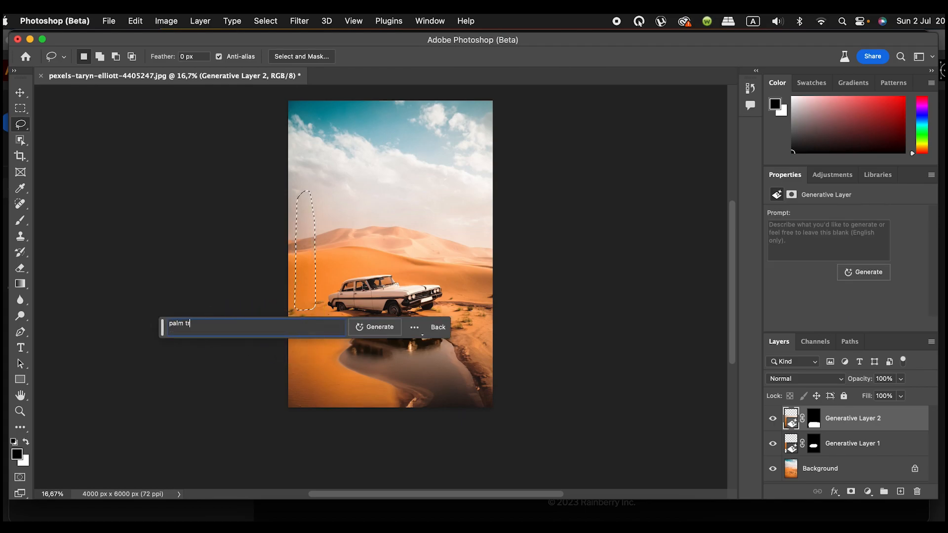
{"action": "type", "text": "ee"}
{"action": "key", "text": "Return"}
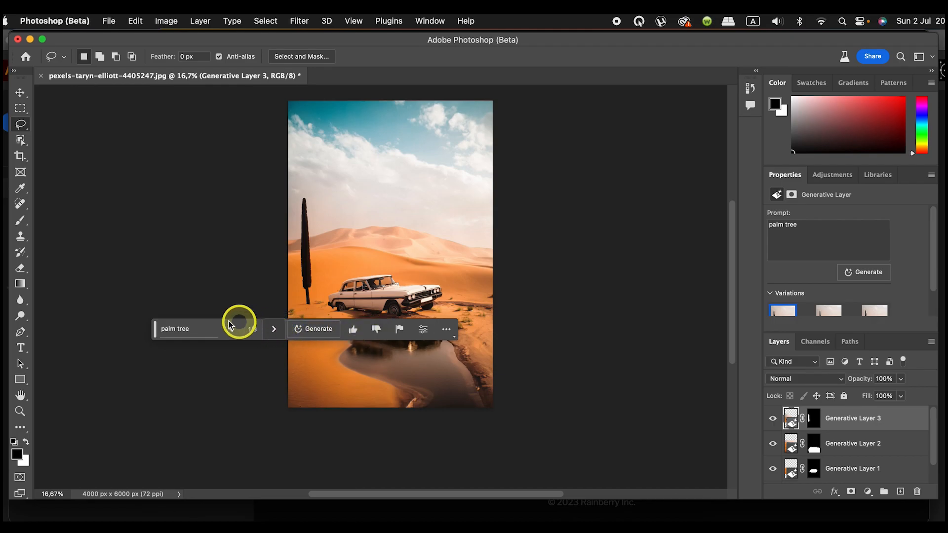
{"action": "left_click_drag", "start_coordinate": [153, 328], "coordinate": [253, 430]}
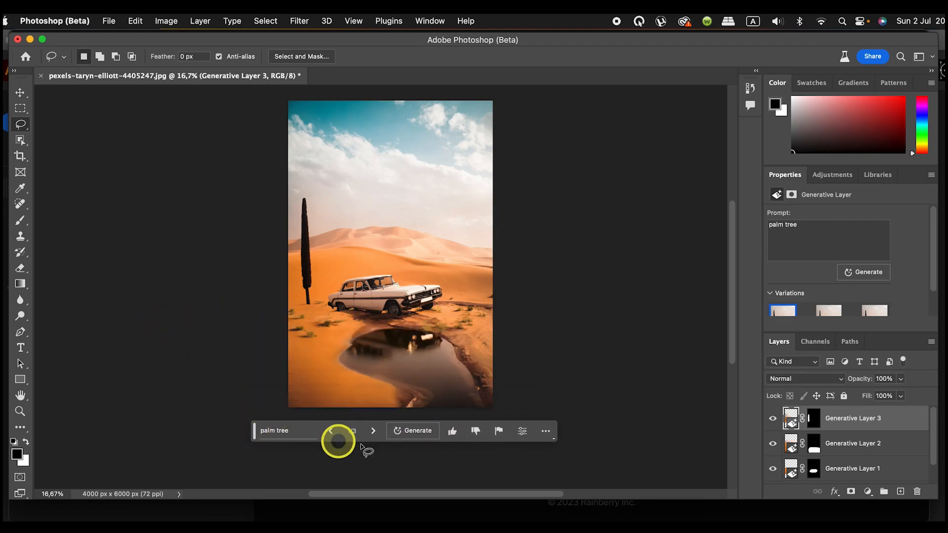
Step: Look through the other generated variations of the tree behind the car and delete its generative layer
{"action": "left_click", "coordinate": [375, 432]}
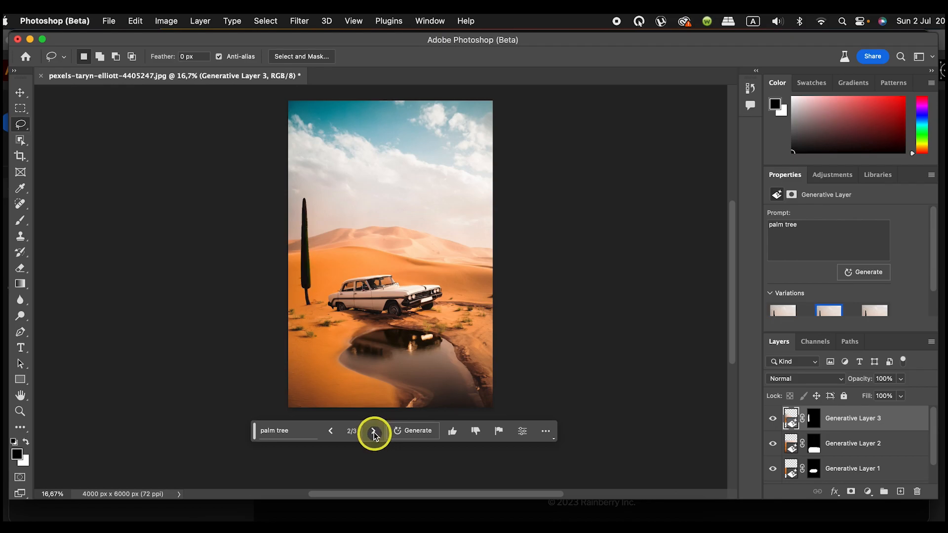
{"action": "left_click", "coordinate": [374, 432]}
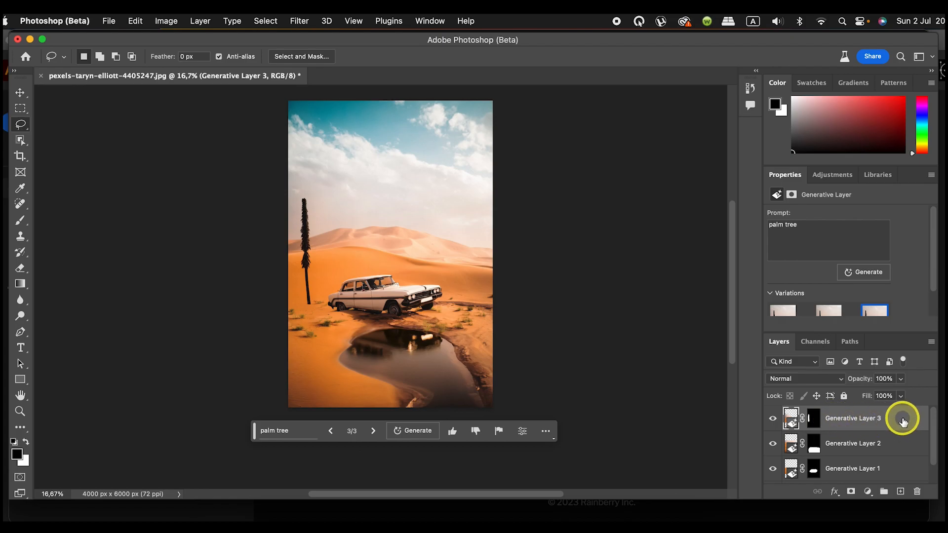
{"action": "left_click_drag", "start_coordinate": [903, 421], "coordinate": [917, 491]}
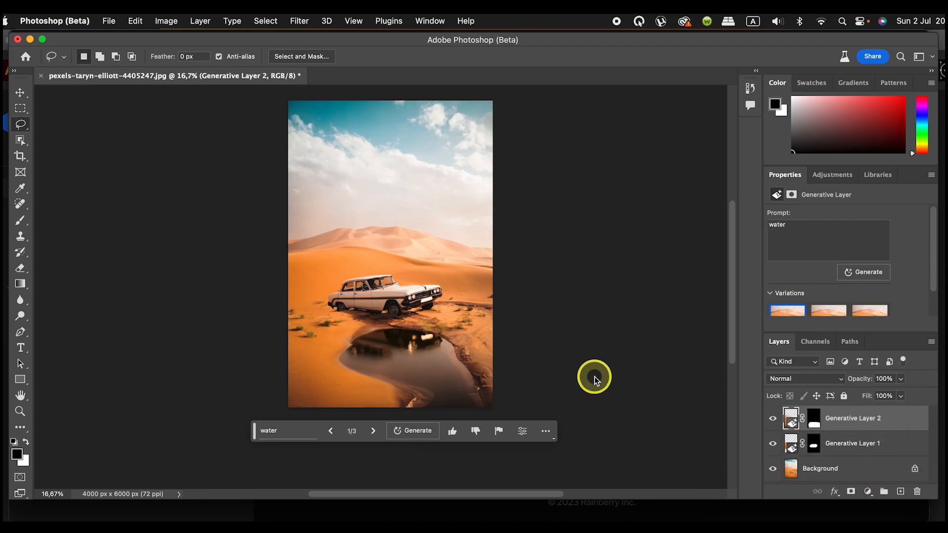
Step: Lasso a tall, narrow area from the sand in front of the car up into the sky
{"action": "left_click", "coordinate": [298, 309]}
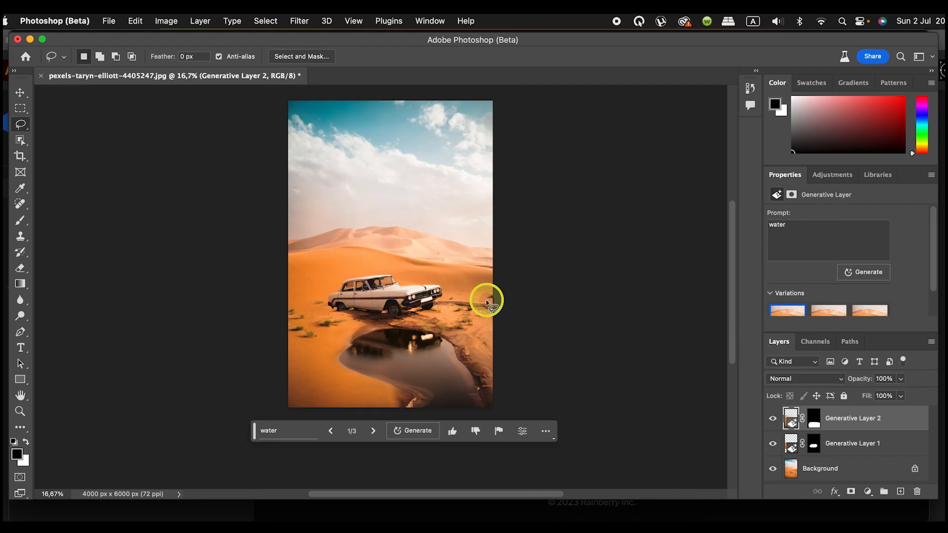
{"action": "left_click_drag", "start_coordinate": [453, 299], "coordinate": [467, 298]}
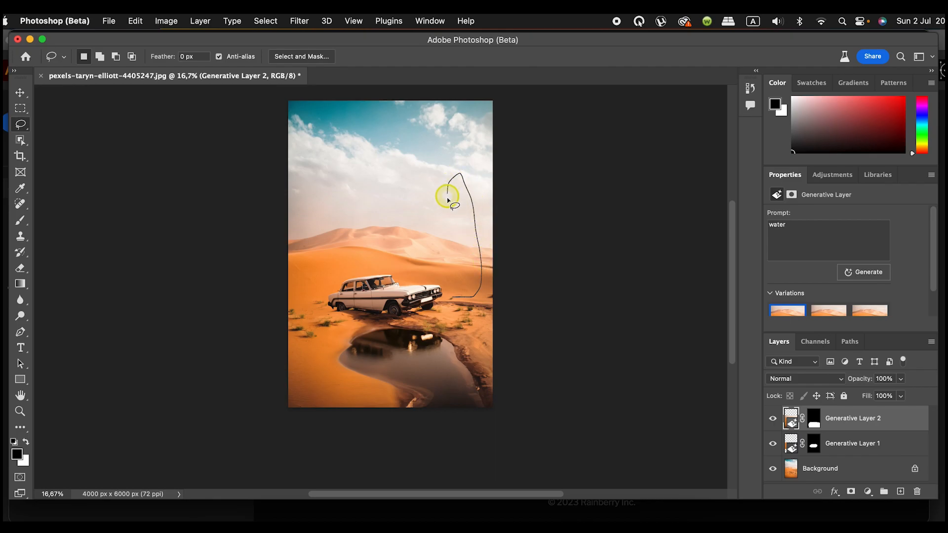
{"action": "left_click_drag", "start_coordinate": [454, 299], "coordinate": [454, 299]}
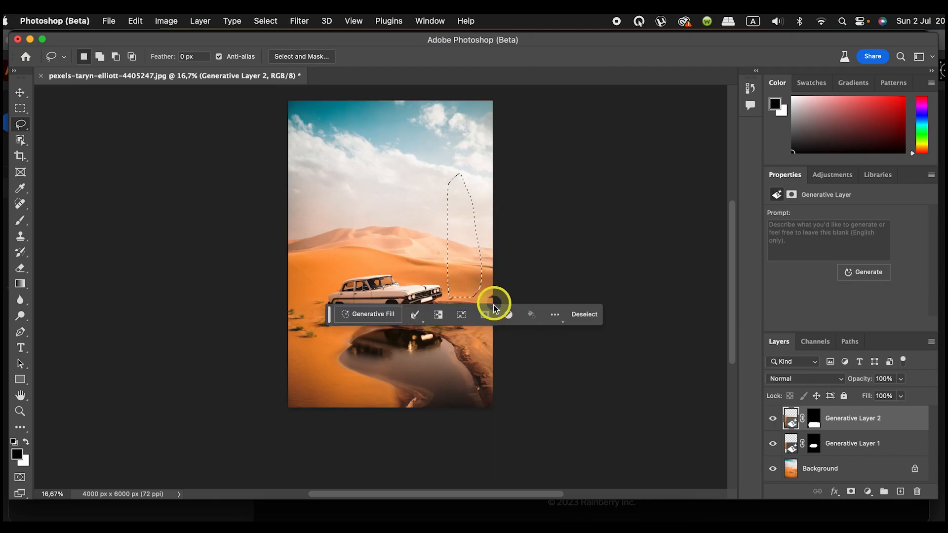
Step: Run Generative Fill on the new tall selection with the prompt "palm tree" and move the contextual bar below the photo
{"action": "left_click", "coordinate": [350, 313]}
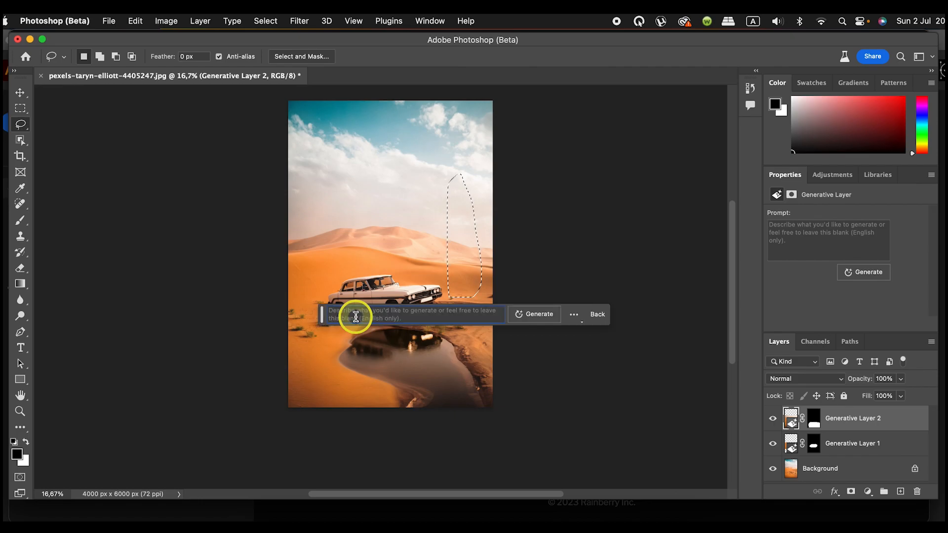
{"action": "type", "text": "palm tree"}
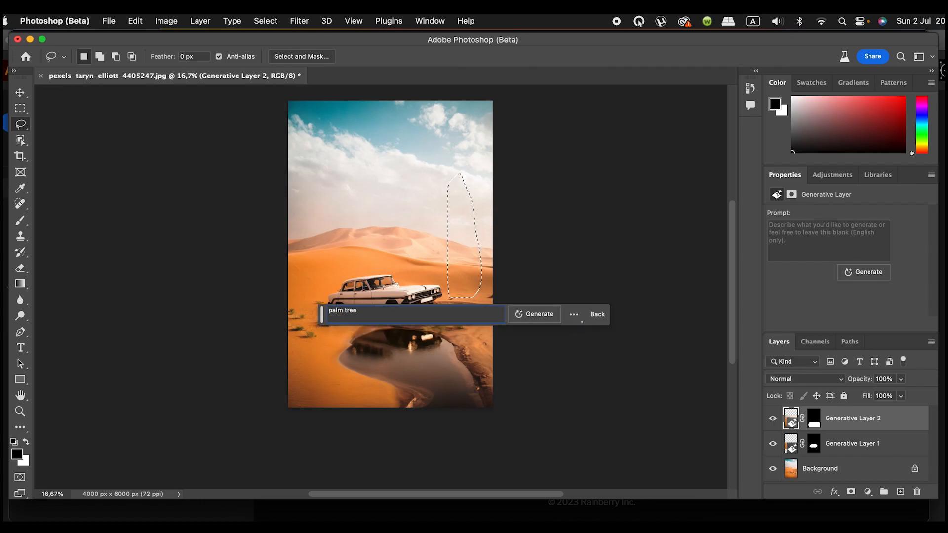
{"action": "left_click", "coordinate": [533, 314]}
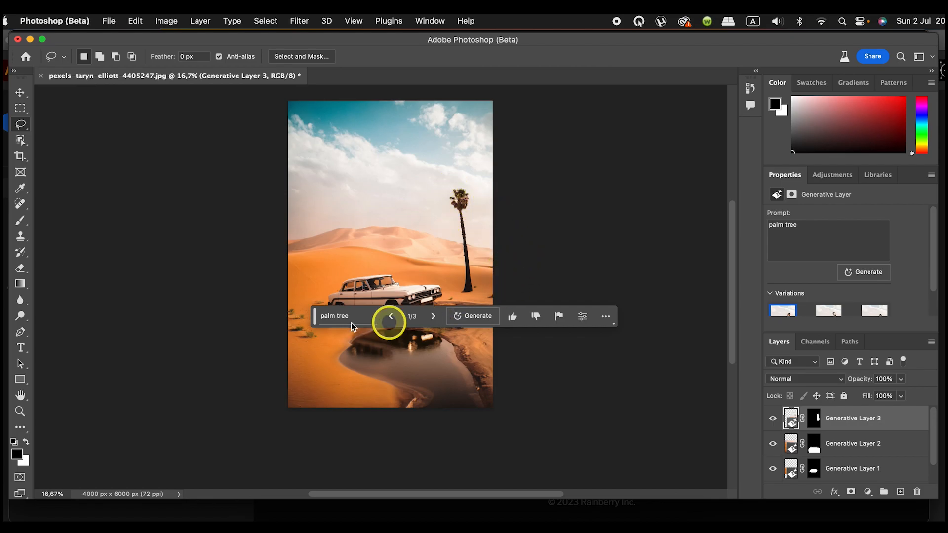
{"action": "left_click_drag", "start_coordinate": [313, 316], "coordinate": [271, 425]}
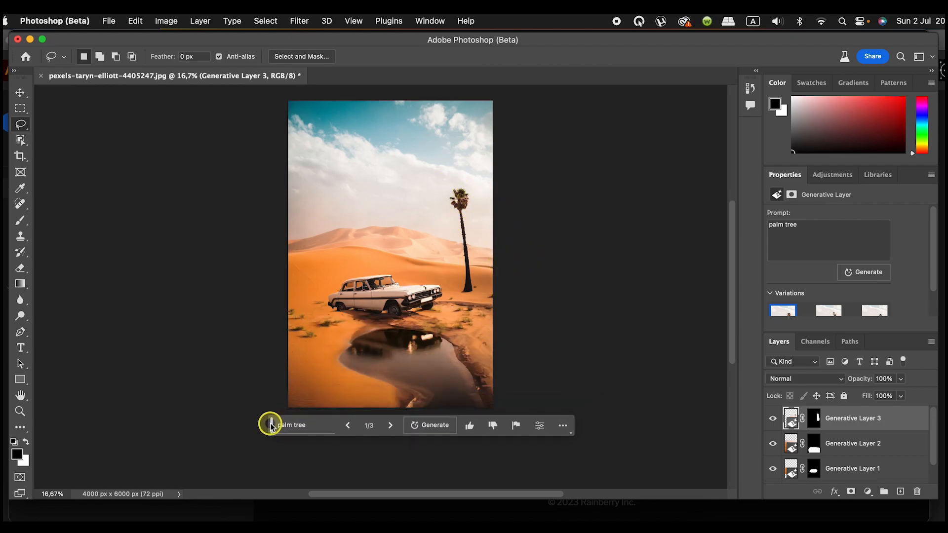
Step: Compare the generated palm tree variations and keep the first one, the single straight palm
{"action": "left_click", "coordinate": [390, 425]}
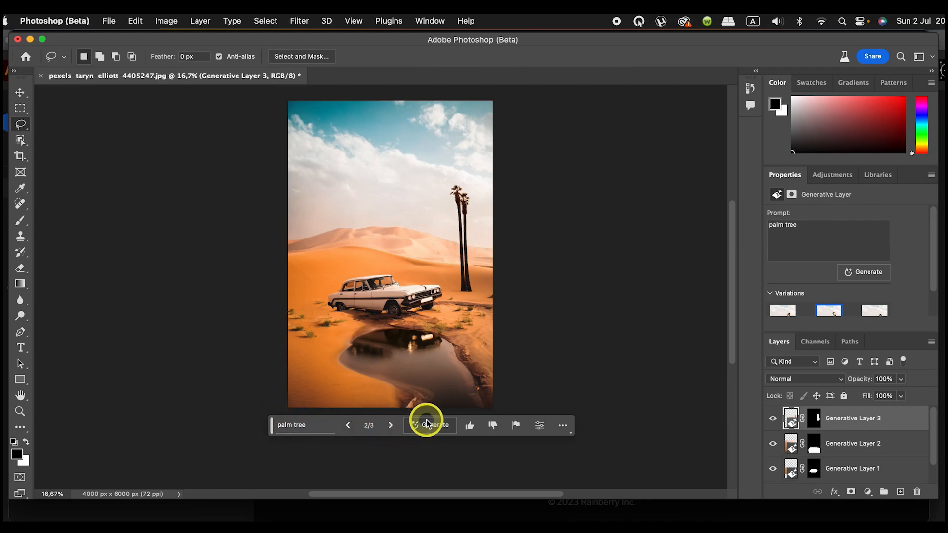
{"action": "left_click", "coordinate": [390, 425]}
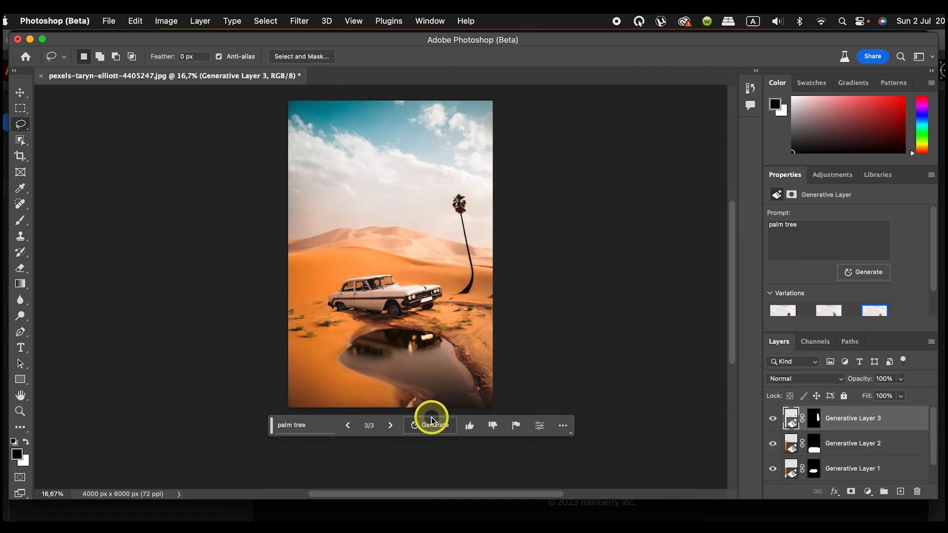
{"action": "left_click", "coordinate": [351, 427]}
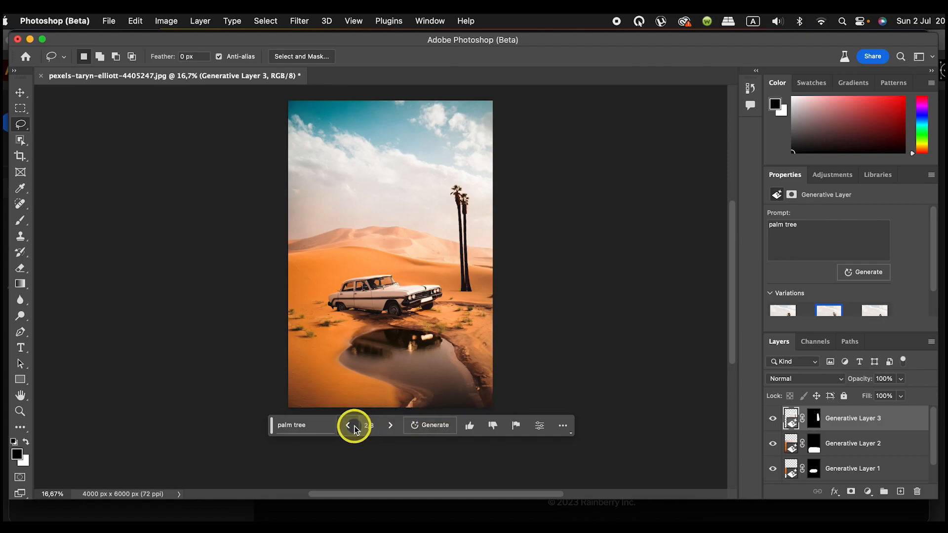
{"action": "left_click", "coordinate": [352, 427]}
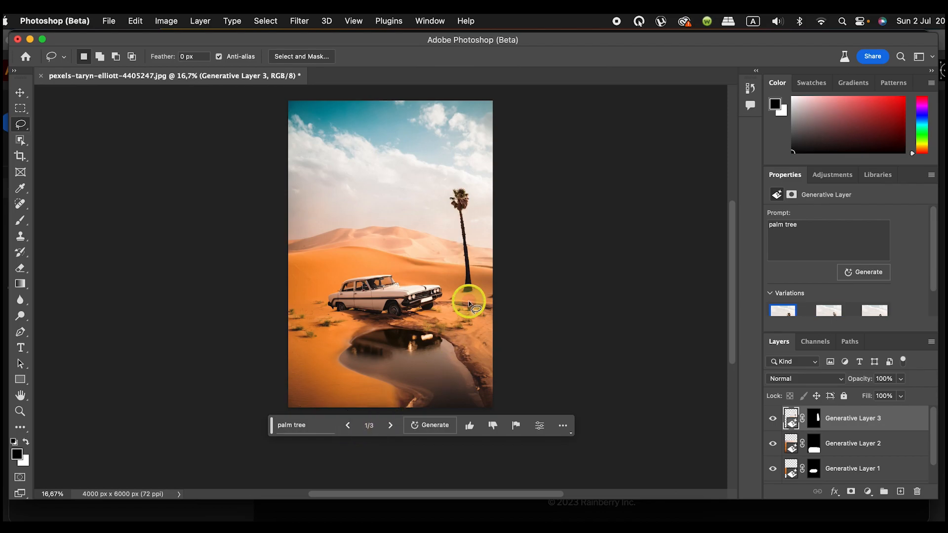
{"action": "scroll", "coordinate": [505, 242], "scroll_direction": "down", "scroll_amount": 2}
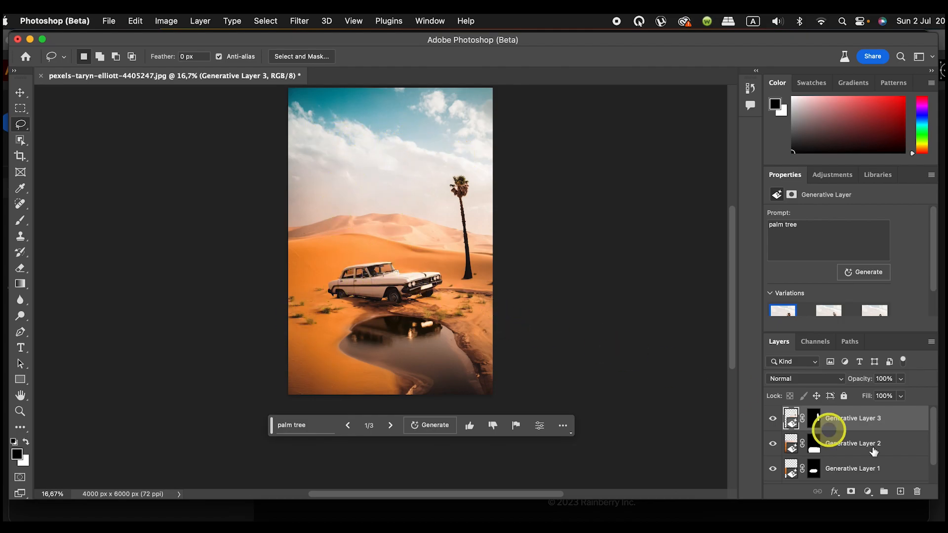
{"action": "mouse_move", "coordinate": [931, 417]}
{"action": "left_mouse_down"}
{"action": "mouse_move", "coordinate": [933, 434]}
{"action": "mouse_move", "coordinate": [933, 423]}
{"action": "left_mouse_up"}
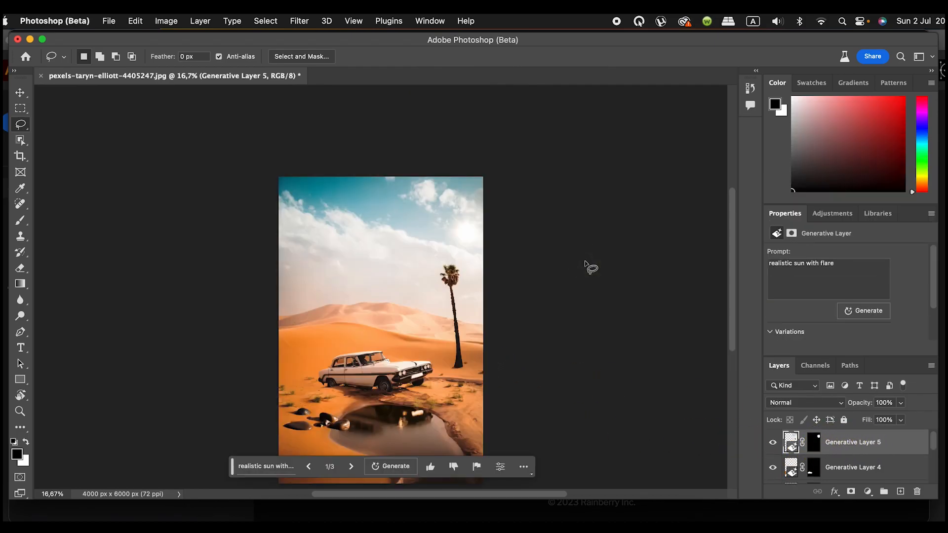
Step: Compare the photo with and without the generated sun by switching Generative Layer 5's visibility off and on
{"action": "scroll", "coordinate": [585, 262], "scroll_direction": "down", "scroll_amount": 3}
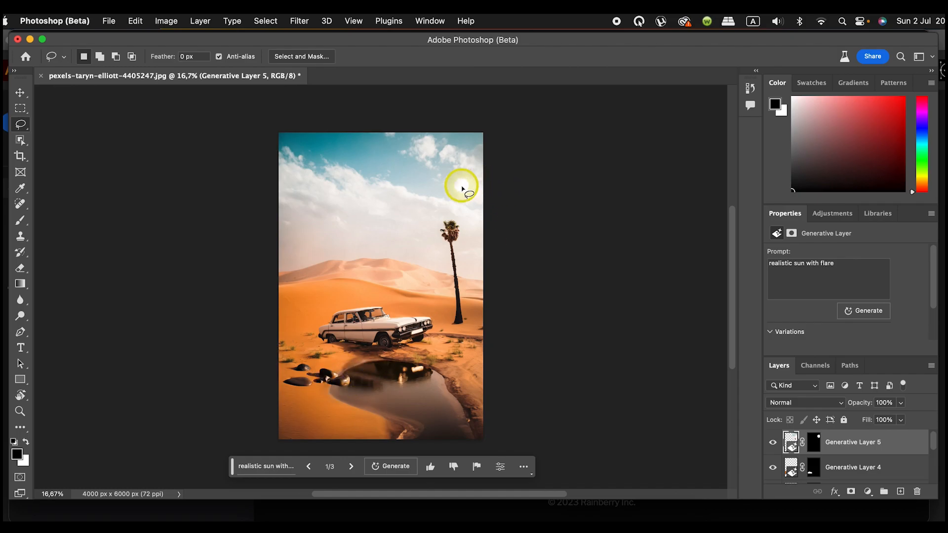
{"action": "left_click", "coordinate": [773, 443]}
{"action": "left_click", "coordinate": [772, 442]}
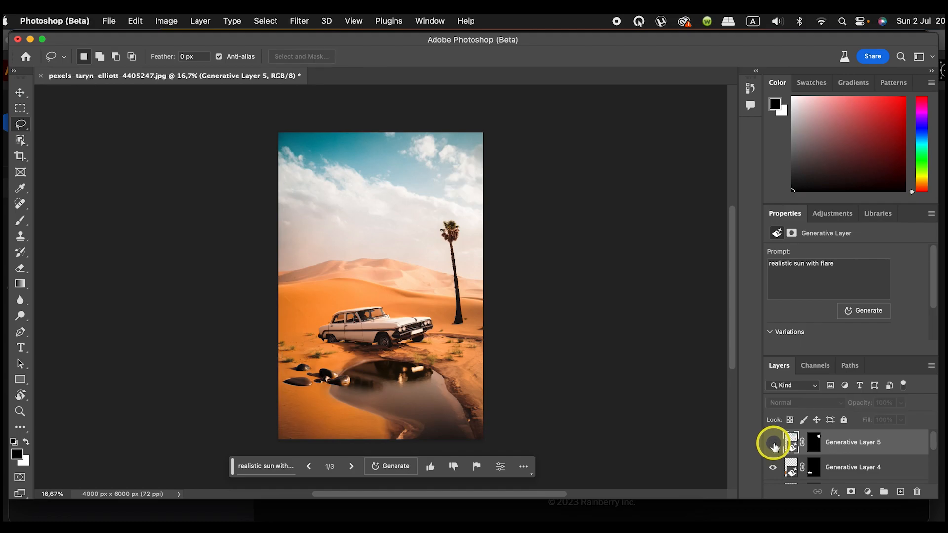
{"action": "left_click", "coordinate": [773, 444]}
{"action": "left_click", "coordinate": [774, 443]}
{"action": "left_click", "coordinate": [773, 444]}
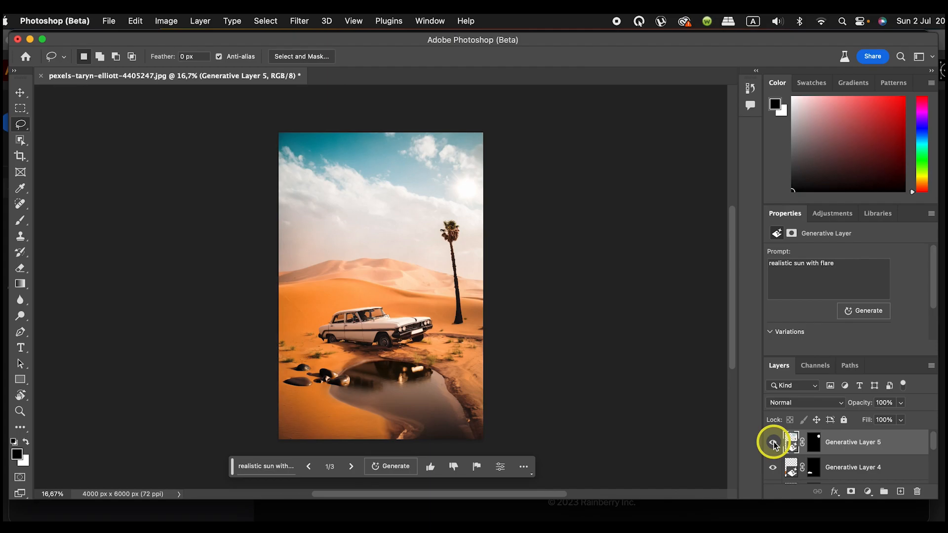
Step: Rename the sun layer "matahari" and enlarge the layer list to show more layers
{"action": "double_click", "coordinate": [861, 442]}
{"action": "type", "text": "m"}
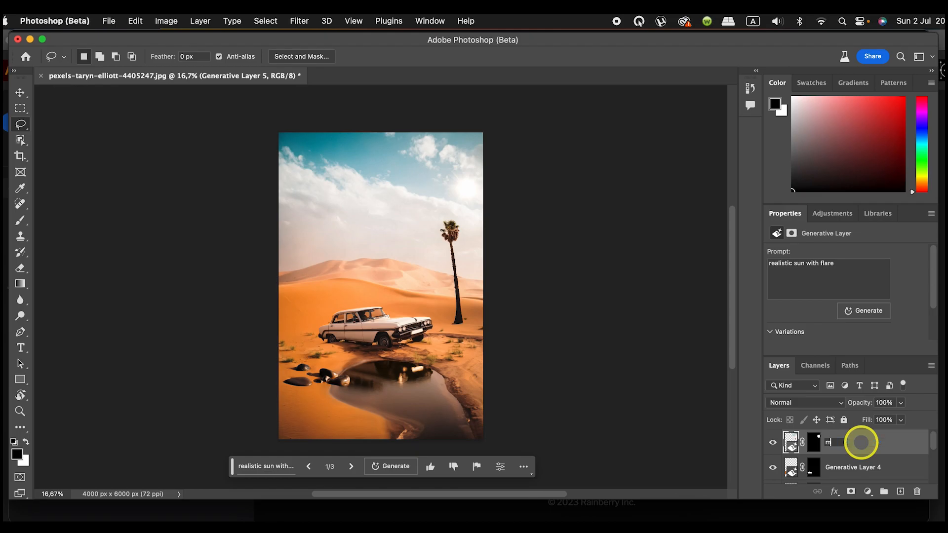
{"action": "type", "text": "atahari"}
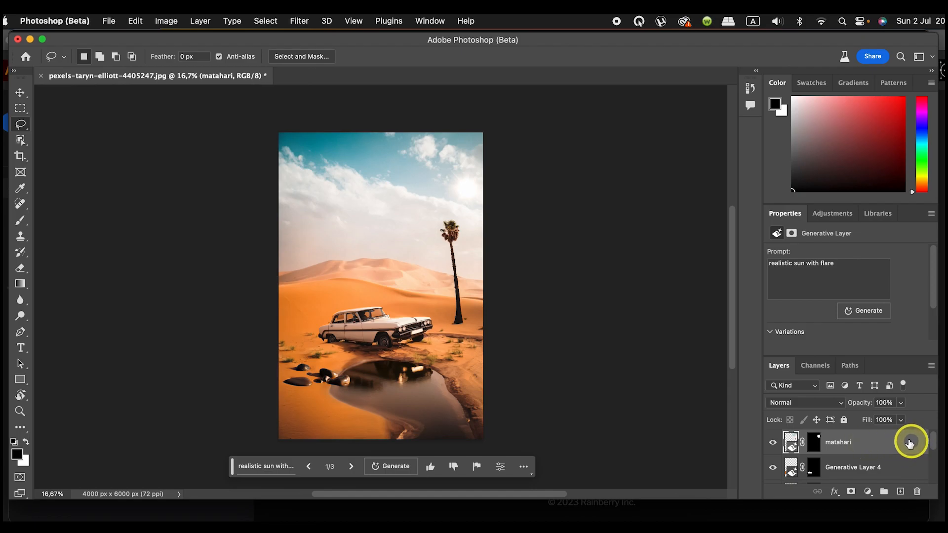
{"action": "left_click_drag", "start_coordinate": [850, 357], "coordinate": [851, 317]}
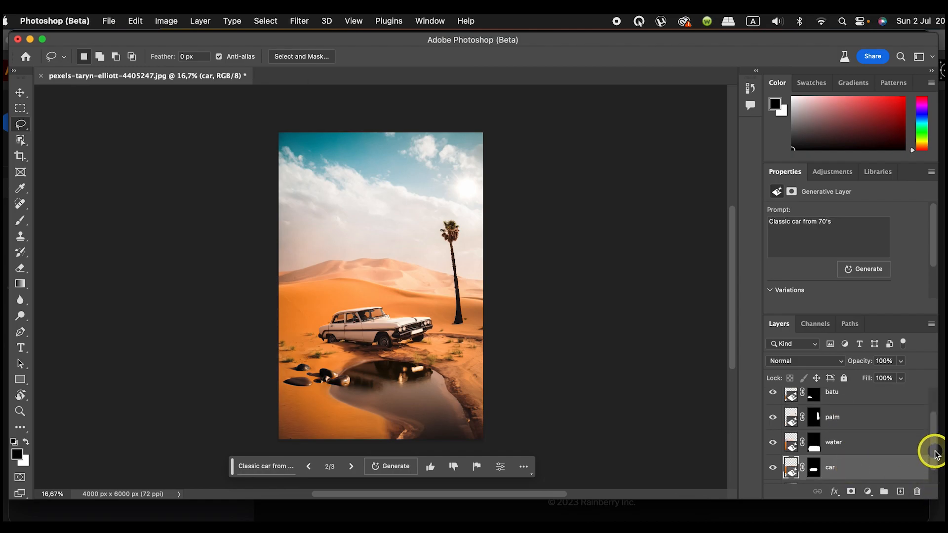
{"action": "left_click_drag", "start_coordinate": [936, 455], "coordinate": [937, 434]}
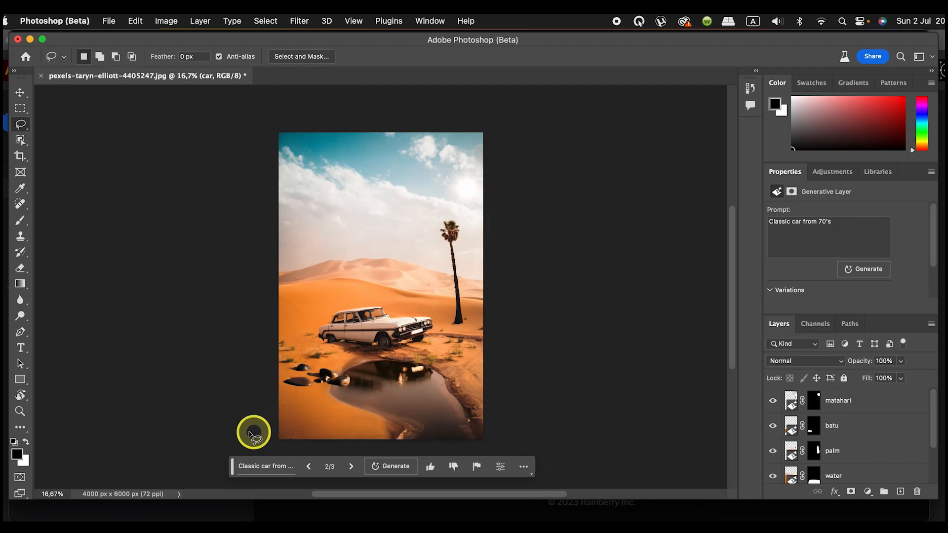
Step: Extend the canvas with the Crop tool equally on both sides of the photo to about 8922 px wide, keeping the 6000 px height
{"action": "left_click", "coordinate": [21, 156]}
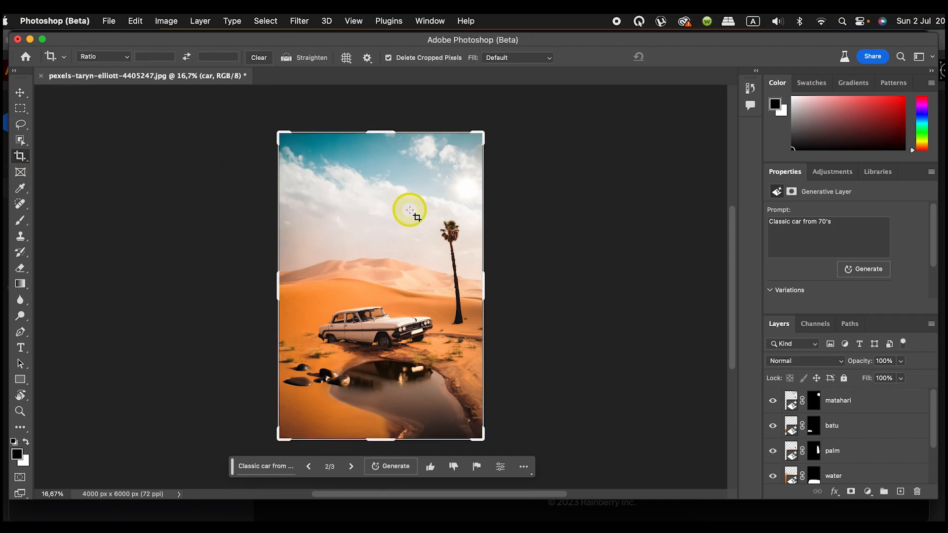
{"action": "key", "text": "super+minus"}
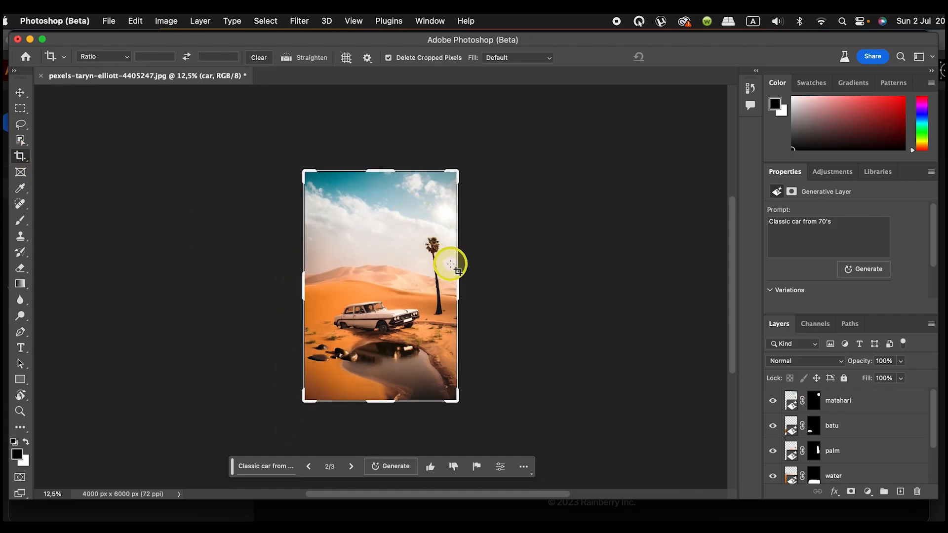
{"action": "left_click_drag", "start_coordinate": [459, 281], "coordinate": [552, 280]}
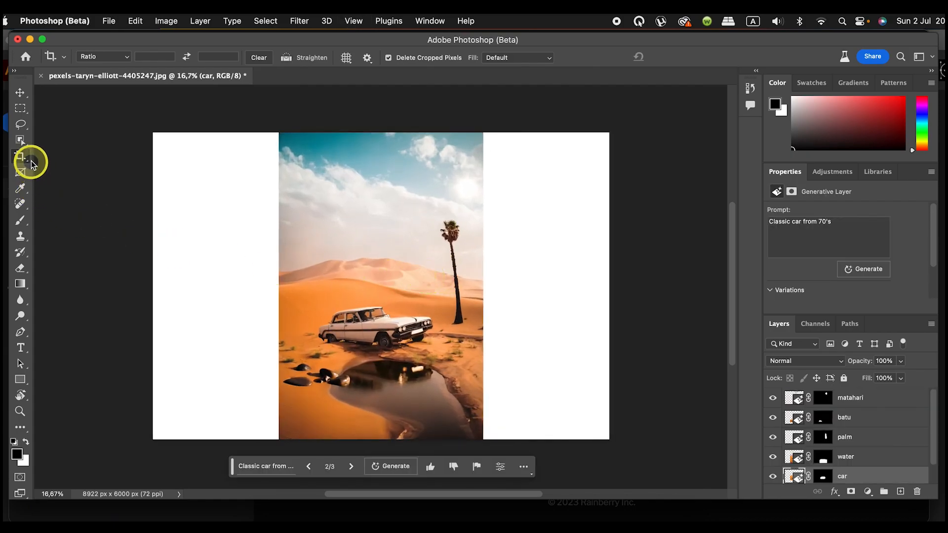
Step: Select the original photo area with a rectangular marquee just inside its side edges and invert the selection to the blank sides
{"action": "left_click", "coordinate": [20, 109]}
{"action": "left_click", "coordinate": [68, 104]}
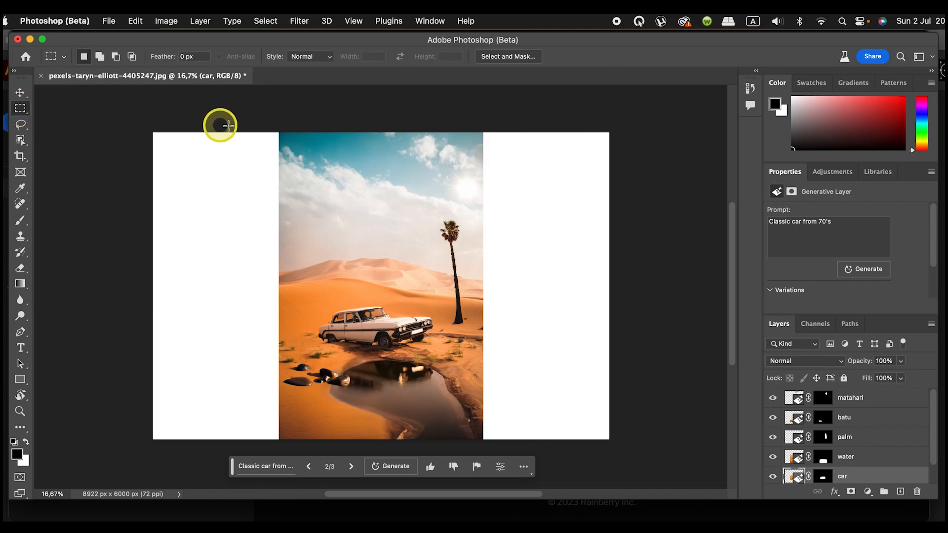
{"action": "left_click_drag", "start_coordinate": [281, 131], "coordinate": [481, 448]}
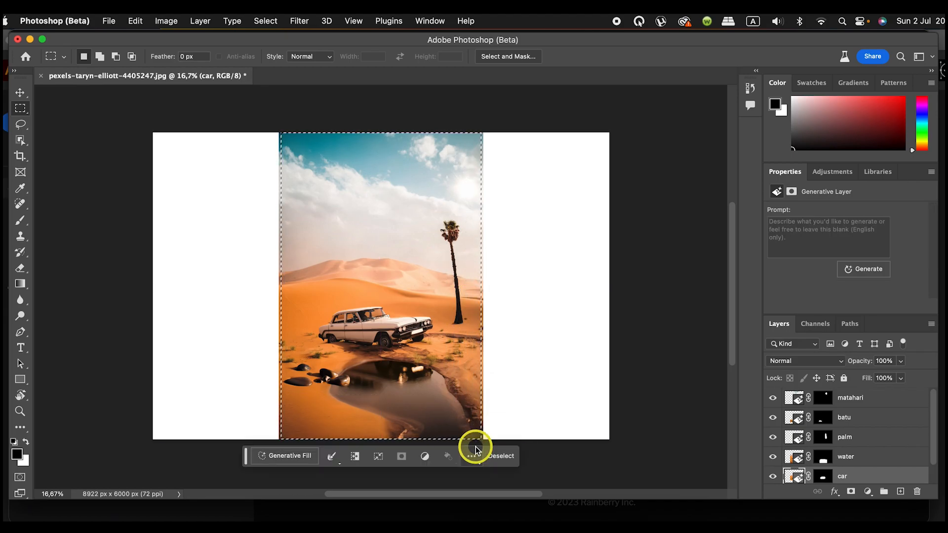
{"action": "left_click", "coordinate": [354, 457]}
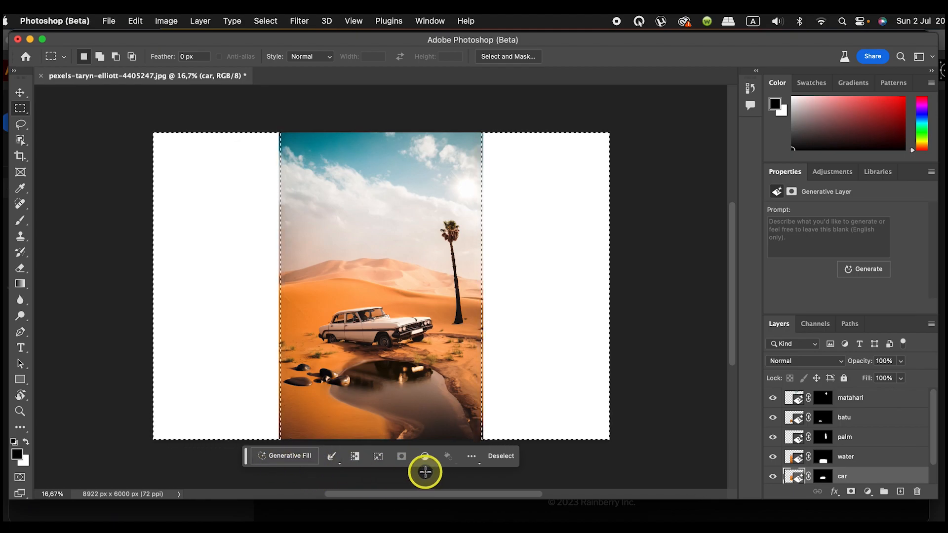
Step: Run Generative Fill on the blank side areas with an empty prompt and browse the generated variations
{"action": "key", "text": "super+minus"}
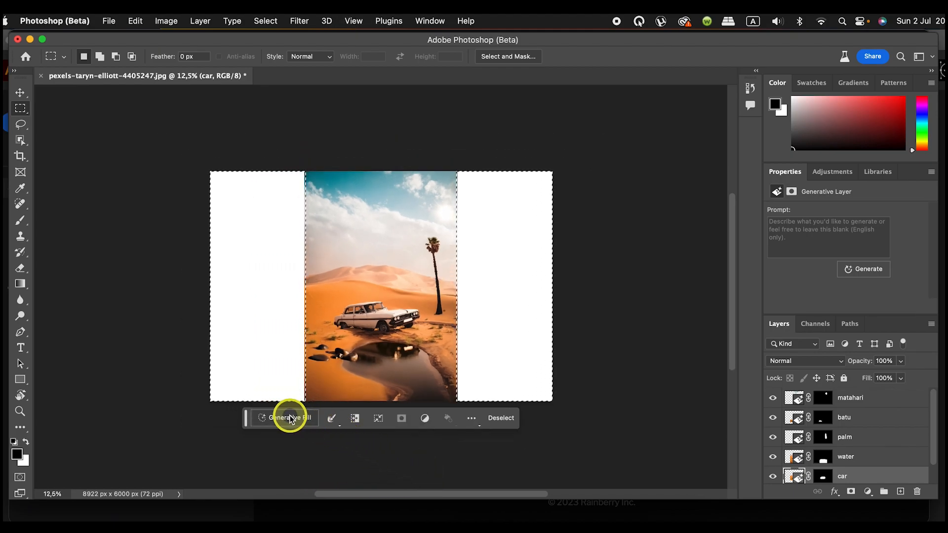
{"action": "left_click", "coordinate": [291, 419]}
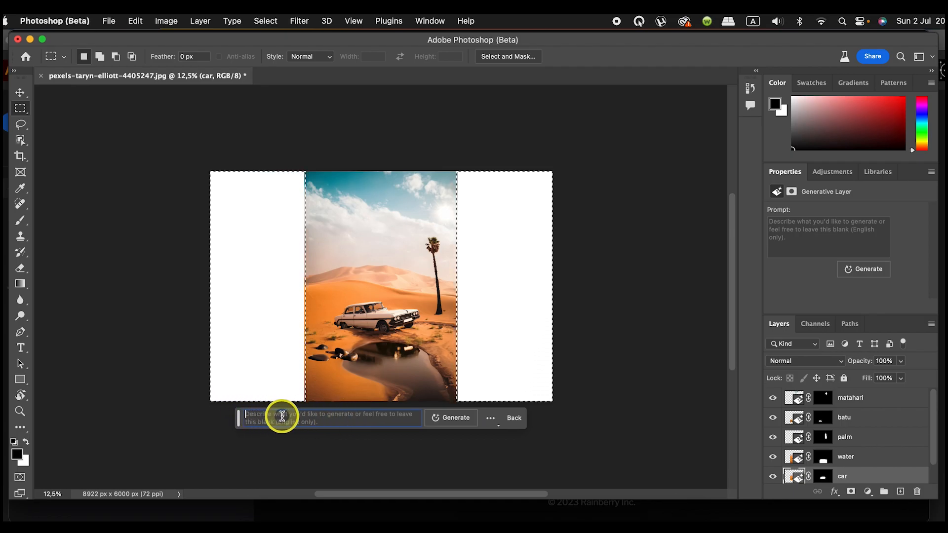
{"action": "left_click", "coordinate": [453, 419]}
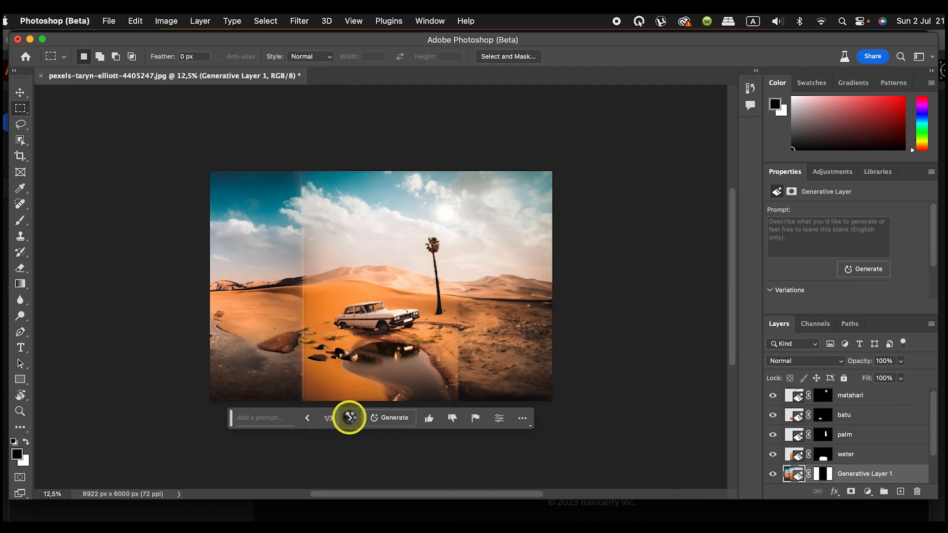
{"action": "left_click", "coordinate": [350, 418]}
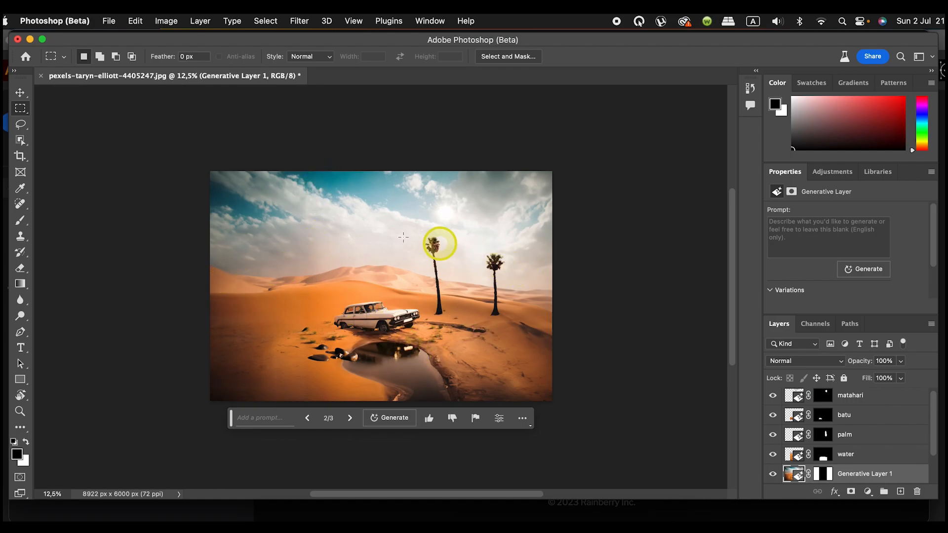
{"action": "left_click", "coordinate": [351, 419]}
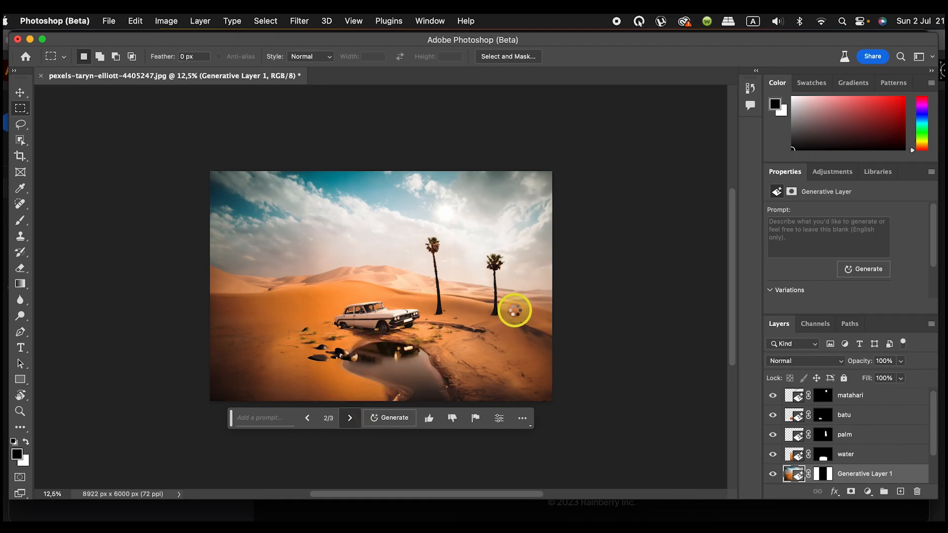